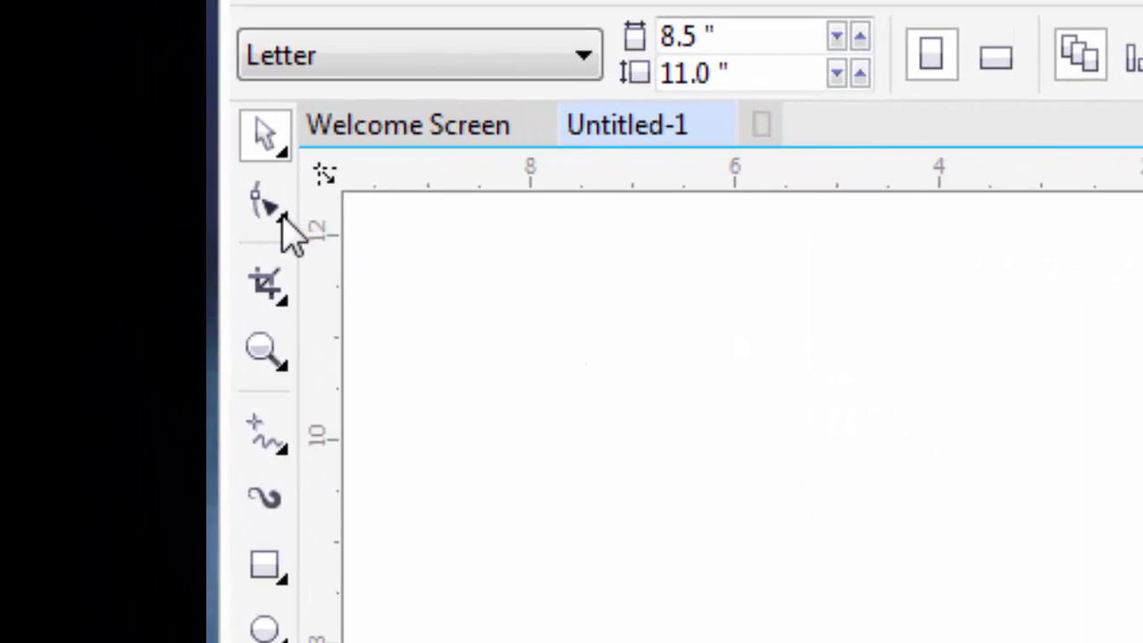
# Review the Shape tool flyout's reshaping tools, then choose the Rectangle tool.
pyautogui.click(282, 217)
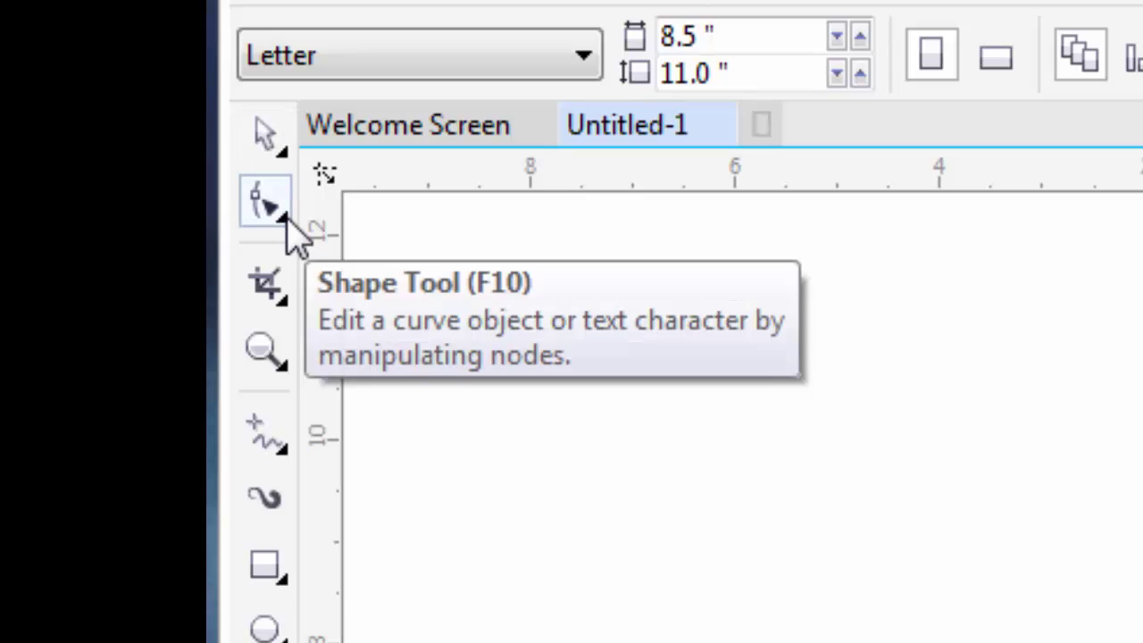
pyautogui.click(288, 225)
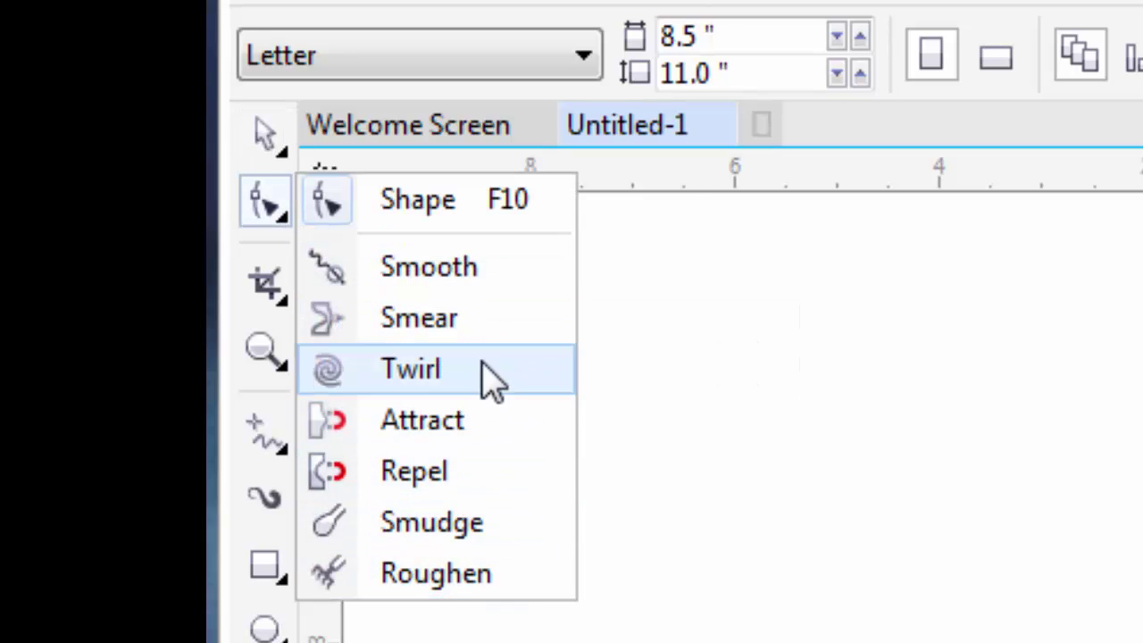
pyautogui.click(381, 205)
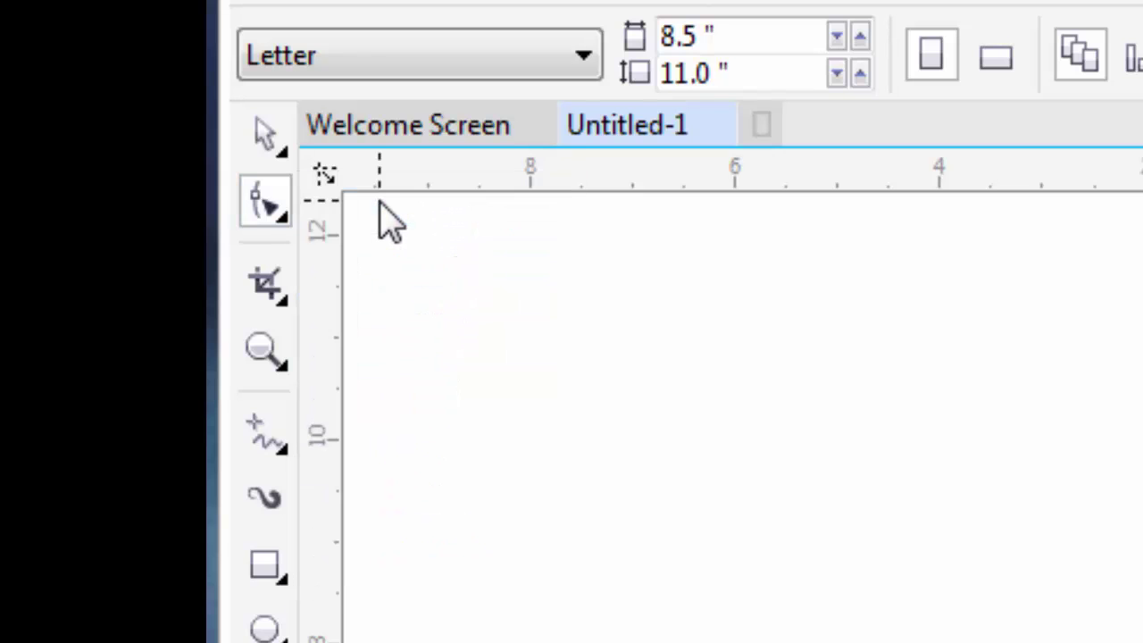
pyautogui.click(268, 569)
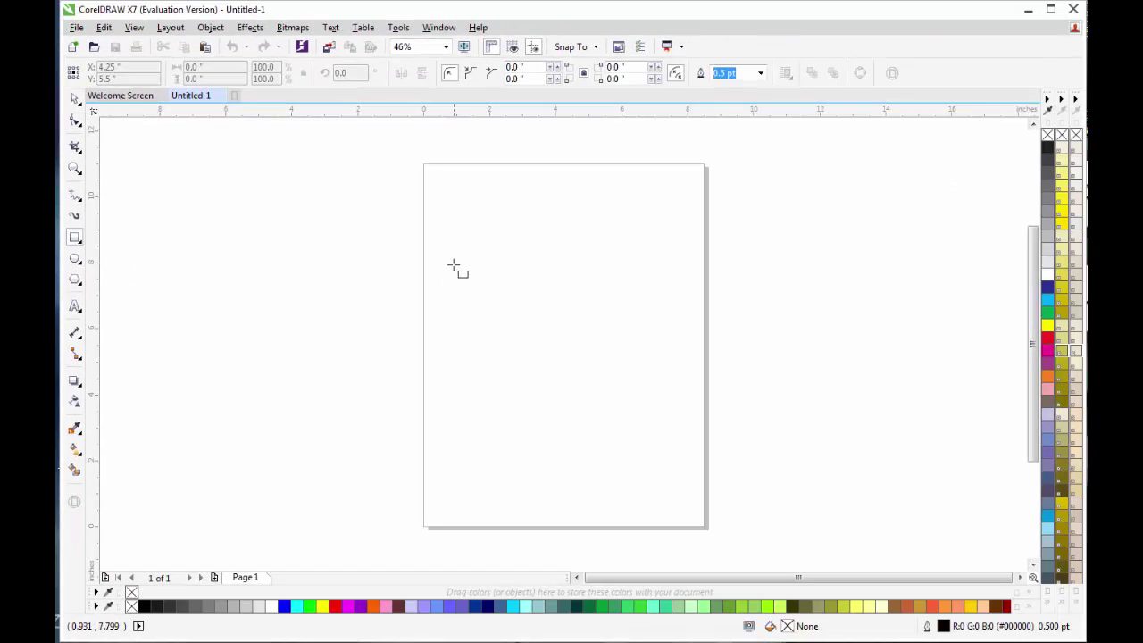
# Draw a 6.275 x 4.463 in rectangle mid-page and test corner rounding with the Shape tool.
pyautogui.moveTo(452, 256); pyautogui.dragTo(660, 403)
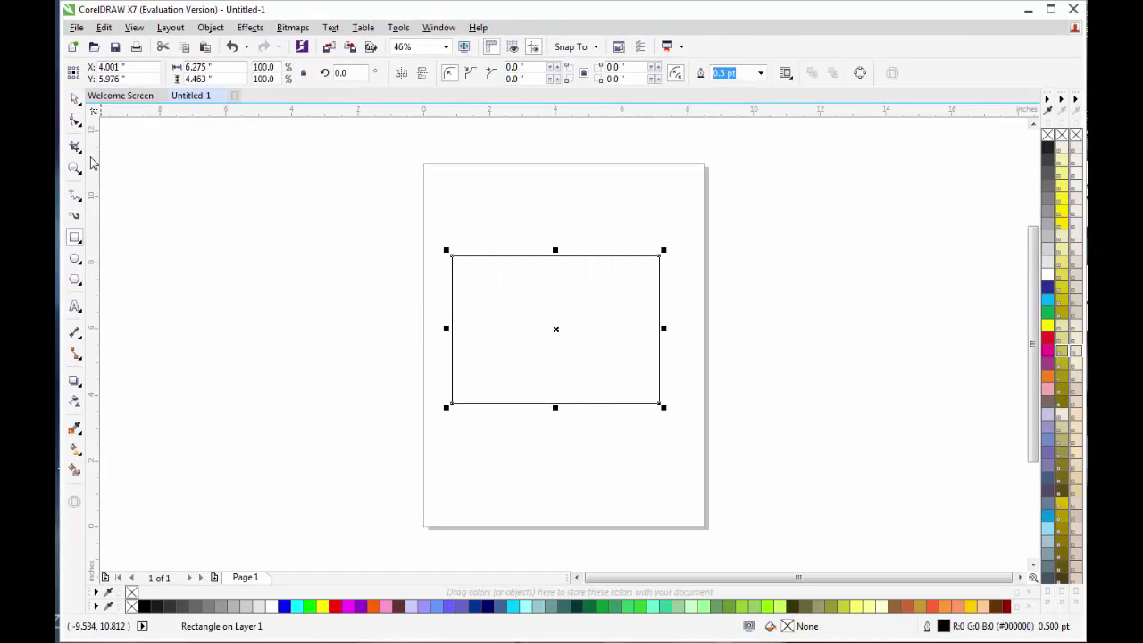
pyautogui.click(75, 122)
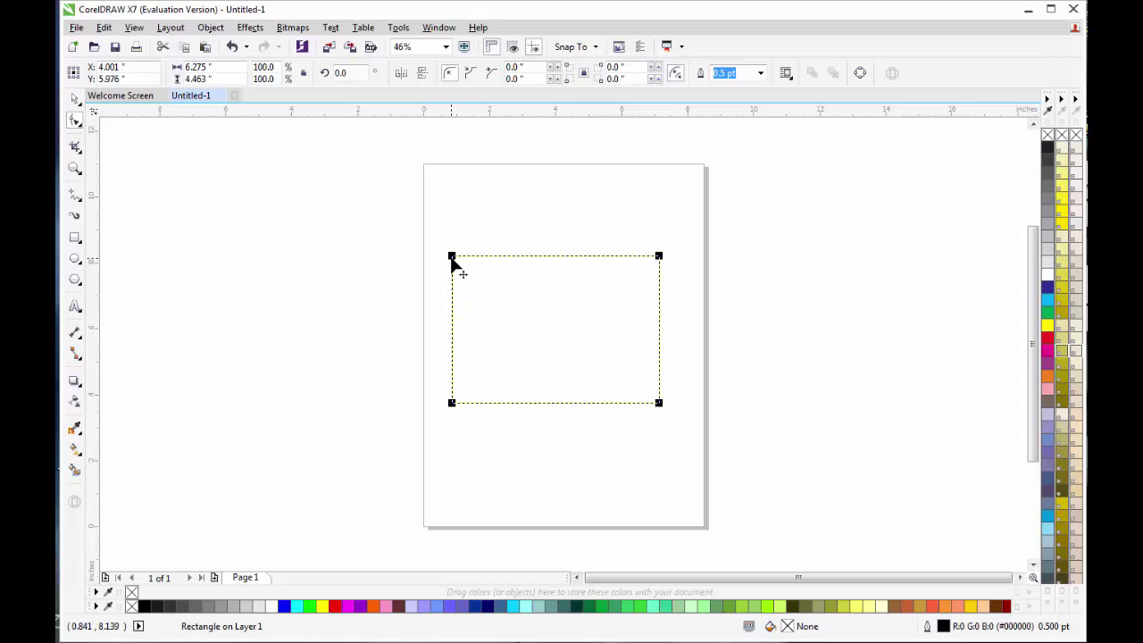
pyautogui.moveTo(453, 262); pyautogui.dragTo(389, 197)
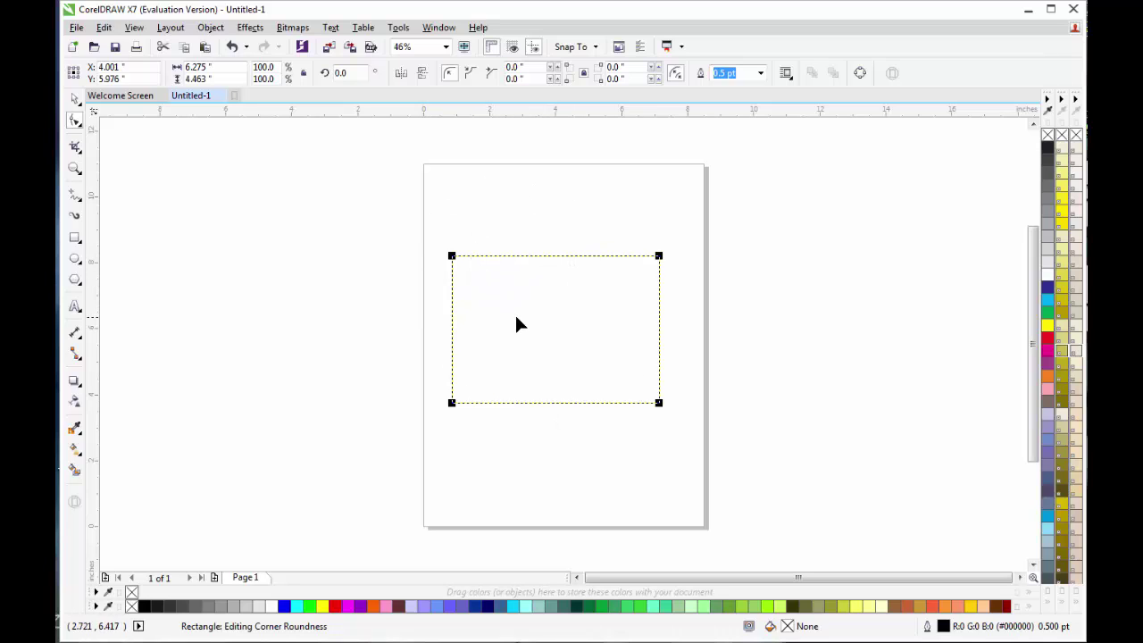
# Convert the rectangle to curves with Ctrl+Q and select its four nodes.
pyautogui.hotkey('ctrl', 'q')
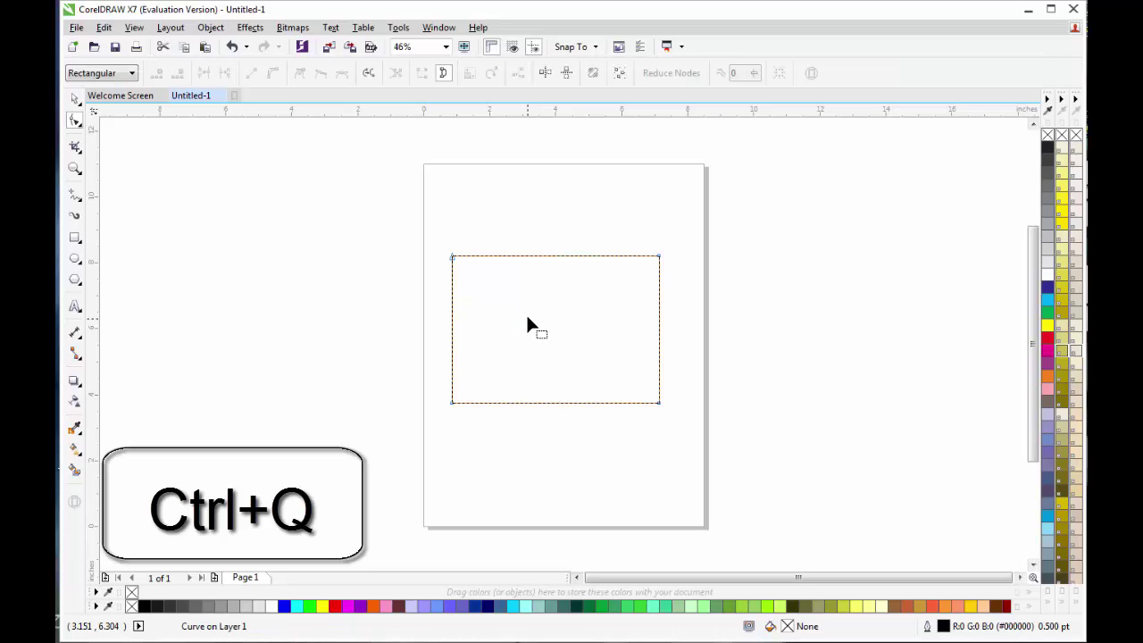
pyautogui.moveTo(436, 234); pyautogui.dragTo(706, 452)
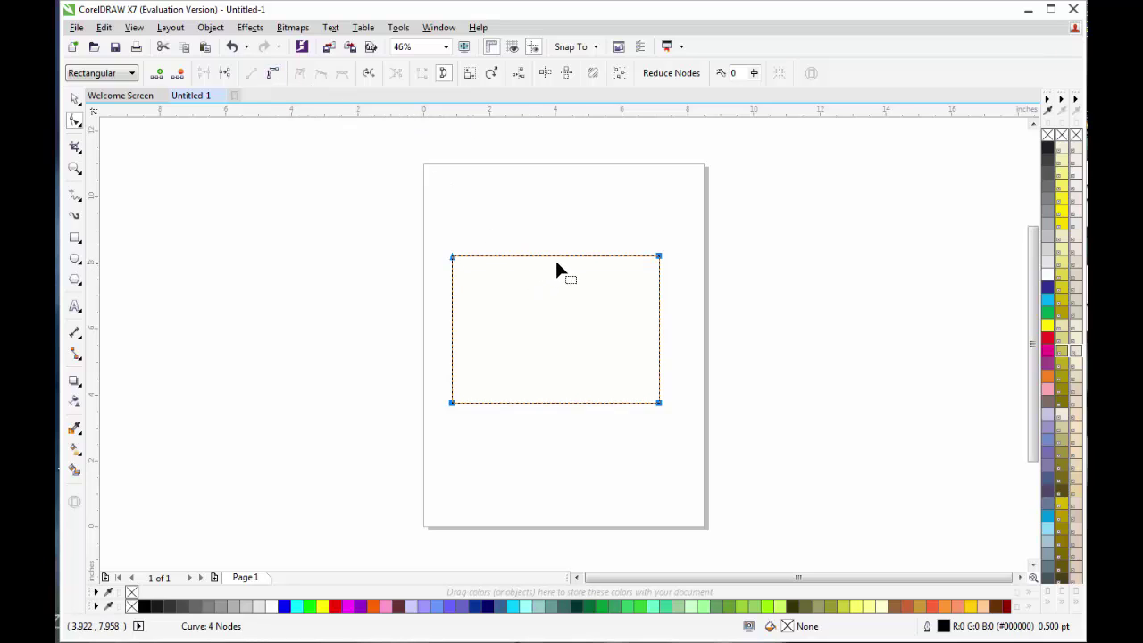
pyautogui.click(657, 266)
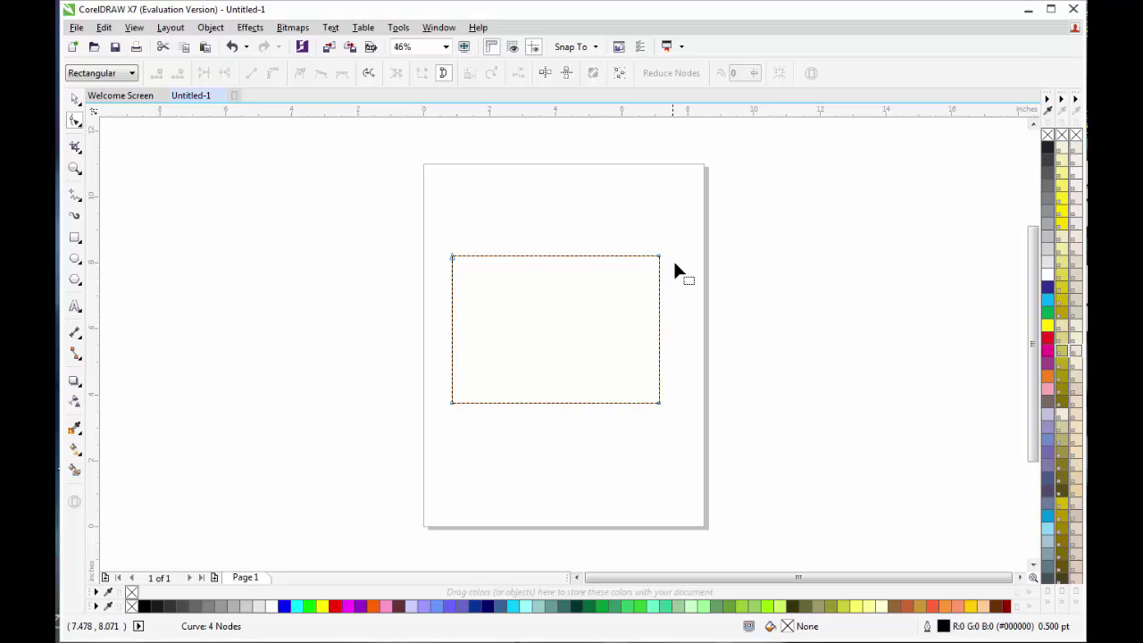
# Drag the four corner nodes apart into an irregular quadrilateral.
pyautogui.click(659, 257)
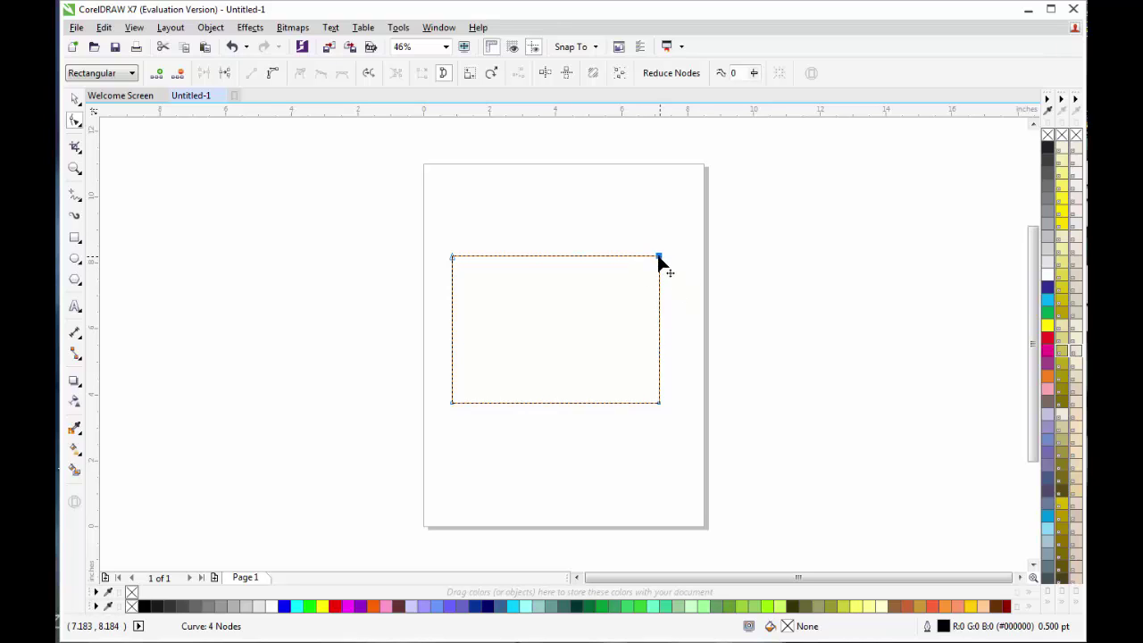
pyautogui.moveTo(660, 259); pyautogui.dragTo(771, 185)
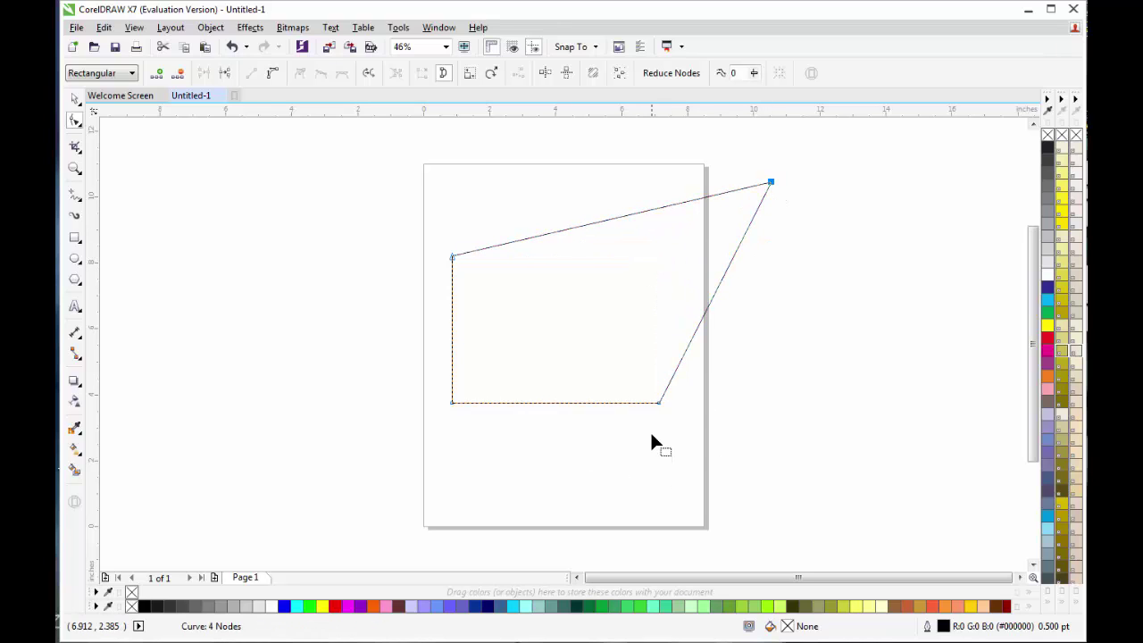
pyautogui.moveTo(660, 402); pyautogui.dragTo(577, 487)
pyautogui.moveTo(451, 404); pyautogui.dragTo(412, 427)
pyautogui.moveTo(451, 257); pyautogui.dragTo(466, 257)
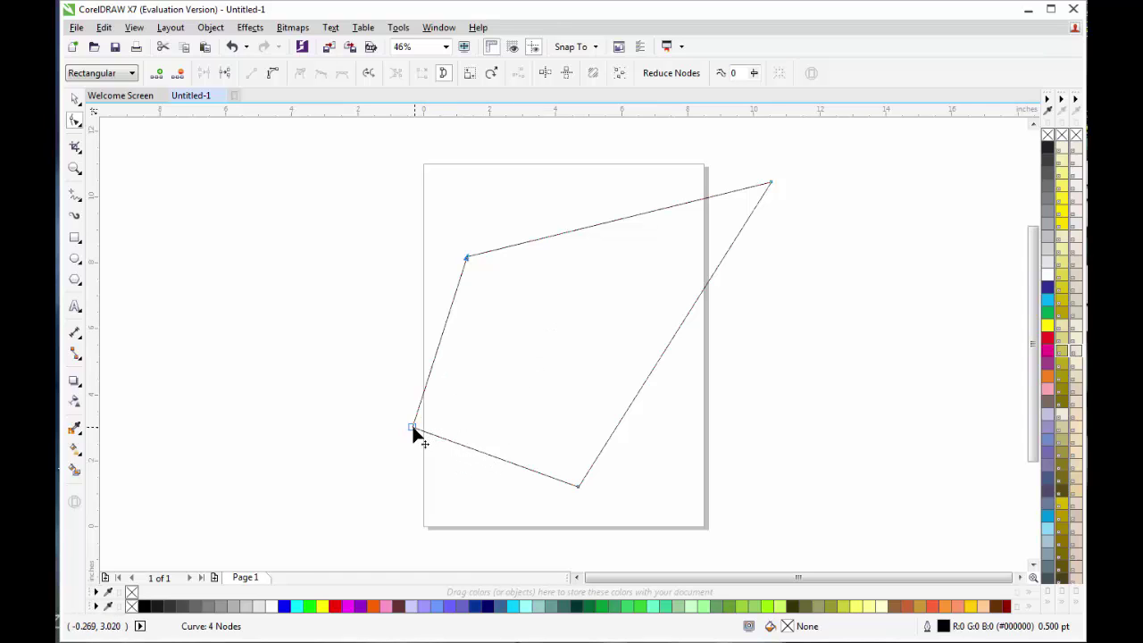
# Add a node on the bottom edge, dent it upward, then remove it.
pyautogui.moveTo(413, 427)
pyautogui.mouseDown()
pyautogui.moveTo(496, 345)
pyautogui.moveTo(631, 290)
pyautogui.moveTo(414, 412)
pyautogui.mouseUp()
pyautogui.doubleClick(491, 446)
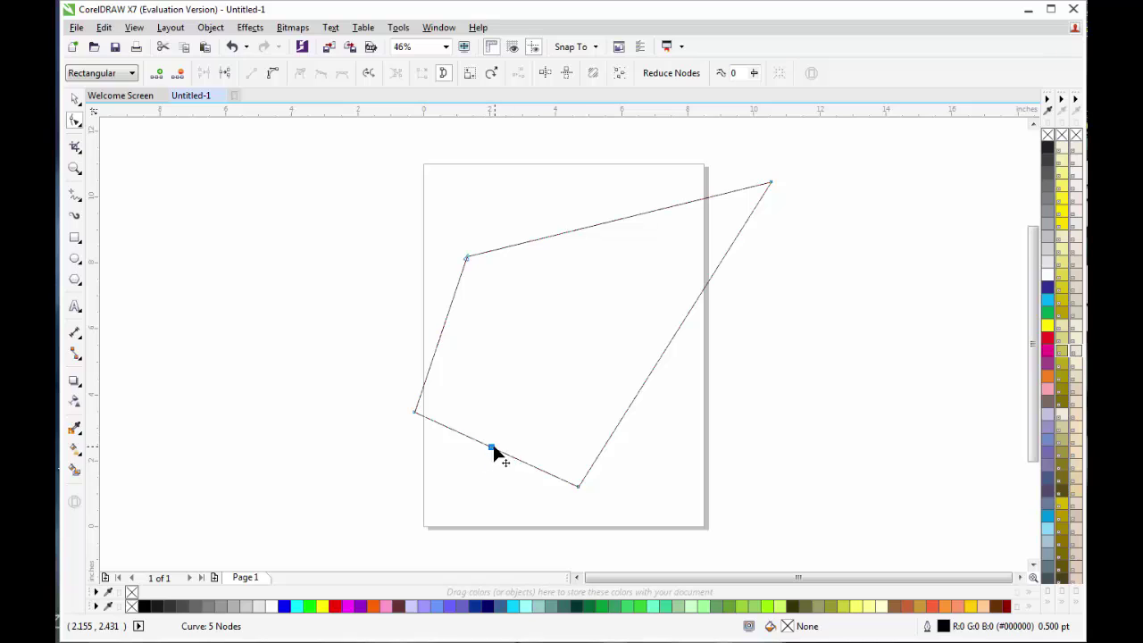
pyautogui.moveTo(491, 446); pyautogui.dragTo(518, 382)
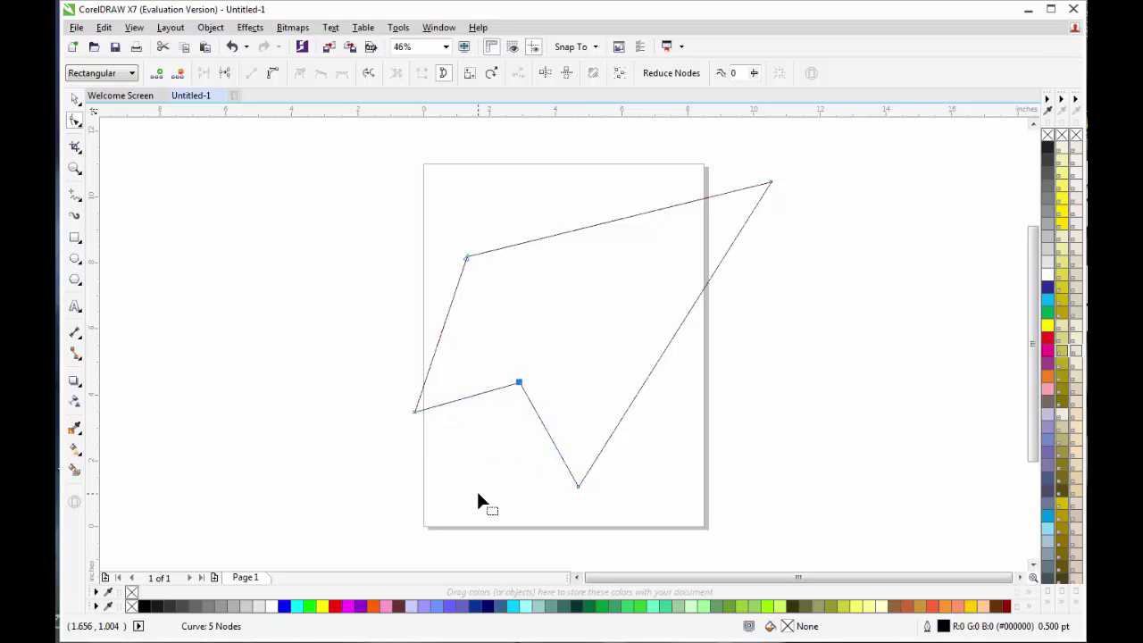
pyautogui.doubleClick(519, 382)
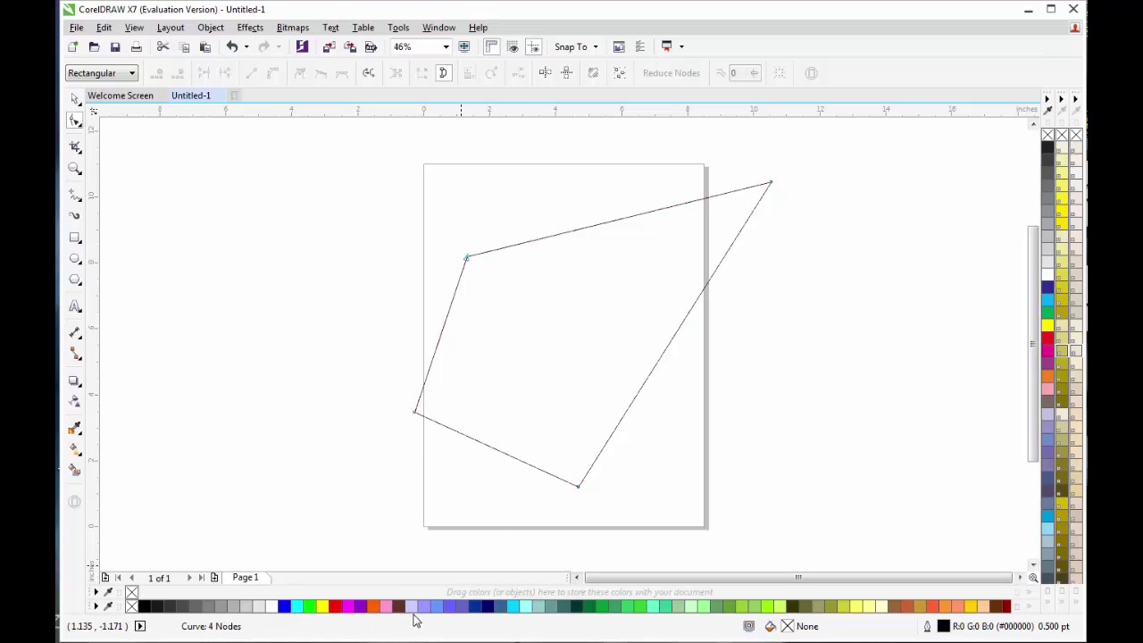
# Add three nodes on the right edge and one on the top, dragging each to bend the outline.
pyautogui.doubleClick(637, 395)
pyautogui.moveTo(637, 395); pyautogui.dragTo(581, 369)
pyautogui.doubleClick(625, 333)
pyautogui.moveTo(625, 333); pyautogui.dragTo(697, 333)
pyautogui.doubleClick(725, 273)
pyautogui.moveTo(726, 273); pyautogui.dragTo(676, 253)
pyautogui.doubleClick(637, 215)
pyautogui.moveTo(636, 215); pyautogui.dragTo(415, 225)
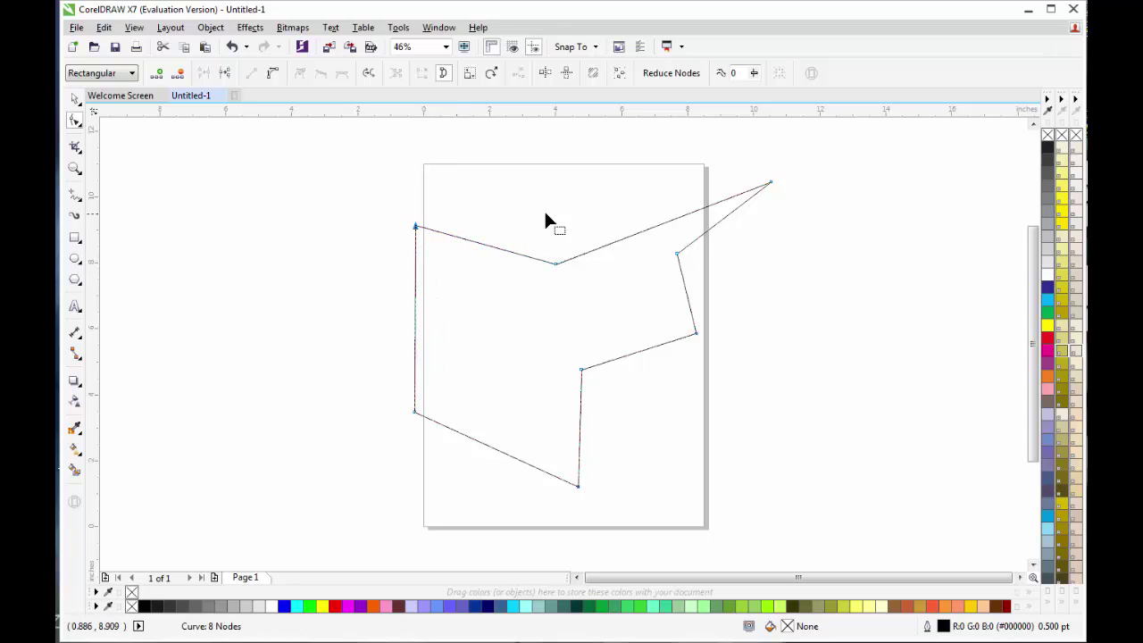
# Delete the four added nodes, returning the shape to four corners.
pyautogui.doubleClick(553, 263)
pyautogui.doubleClick(677, 255)
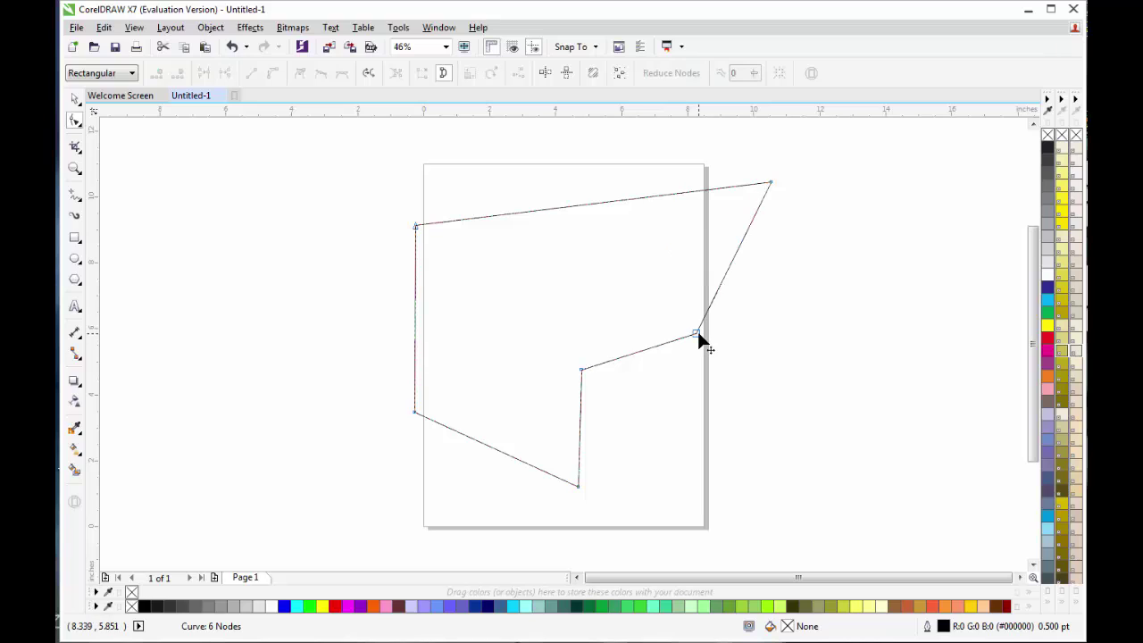
pyautogui.doubleClick(697, 333)
pyautogui.doubleClick(581, 370)
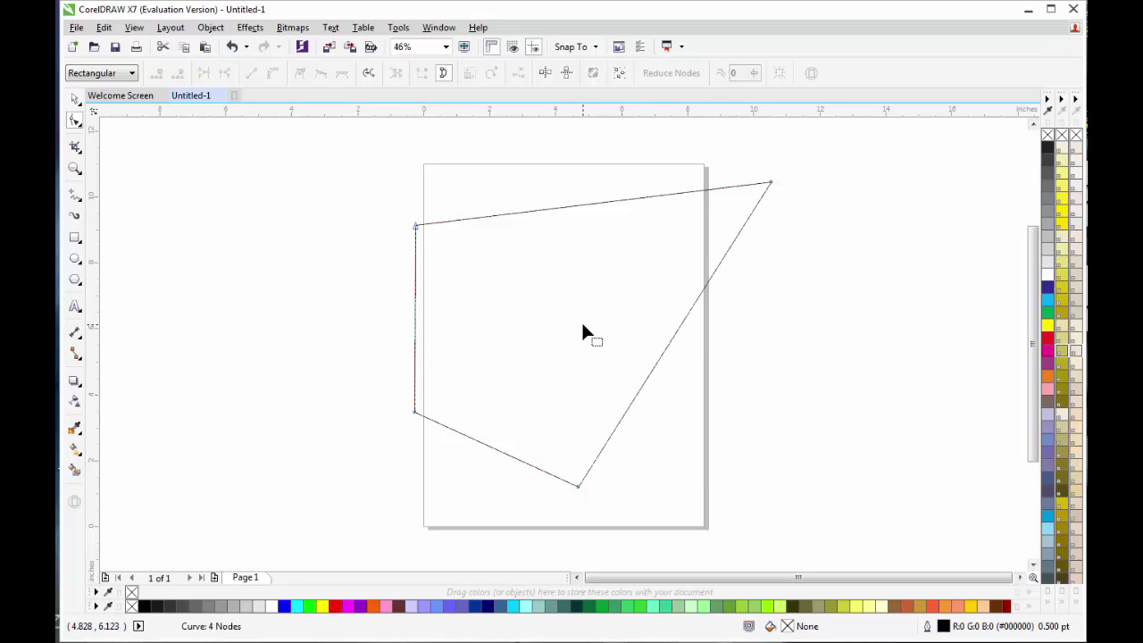
# Convert the top edge to a curve and drag its handles into a wave.
pyautogui.click(560, 208)
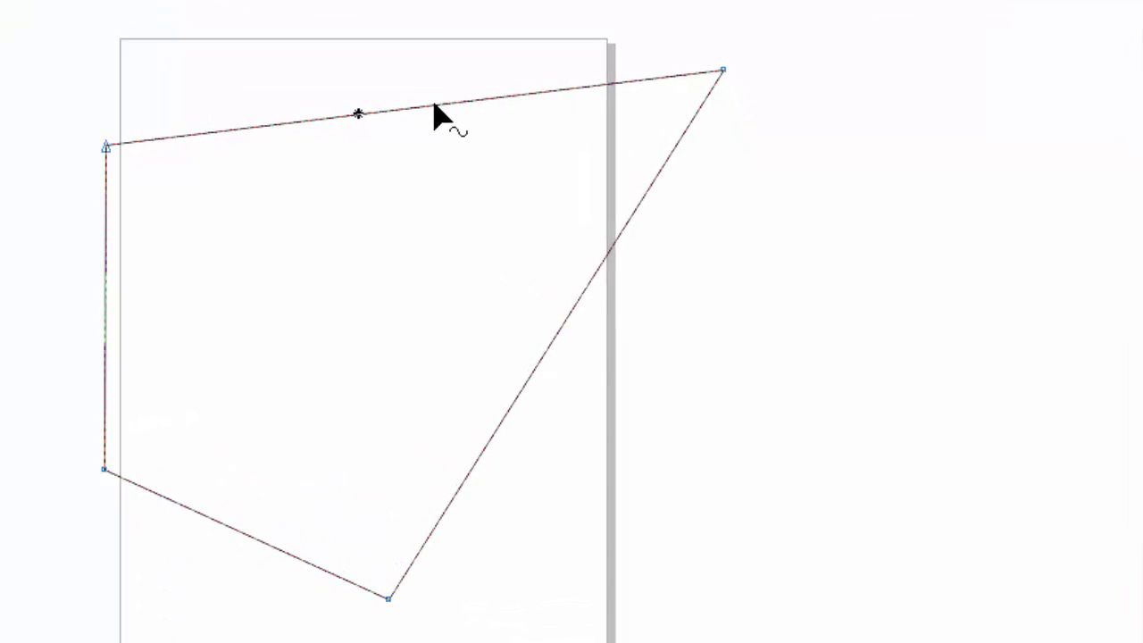
pyautogui.click(605, 203)
pyautogui.rightClick(396, 85)
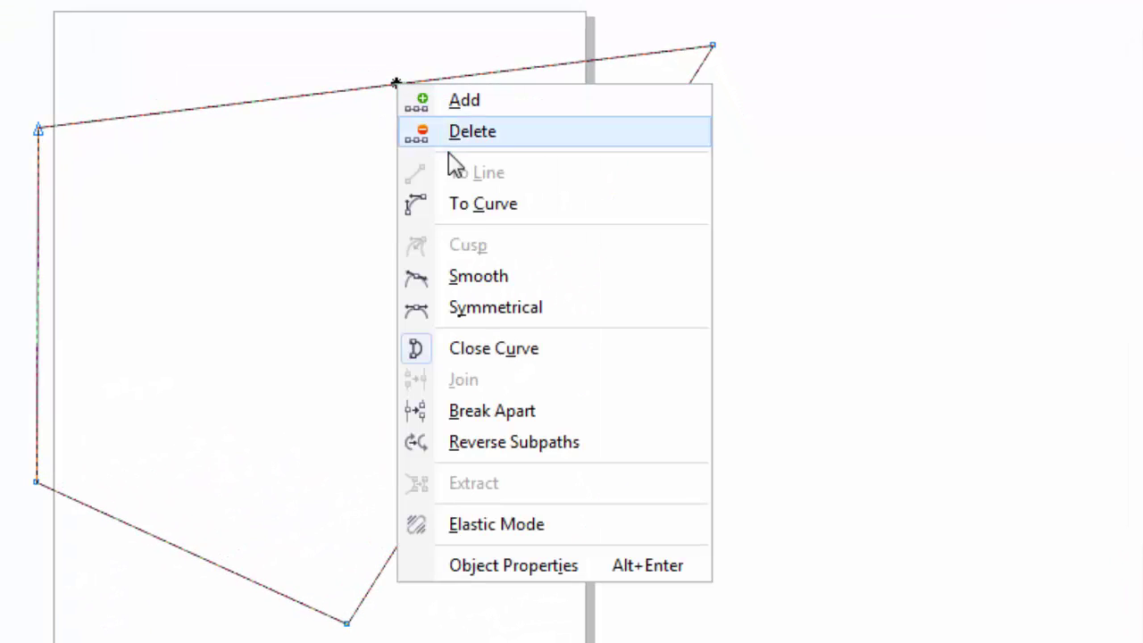
pyautogui.click(515, 217)
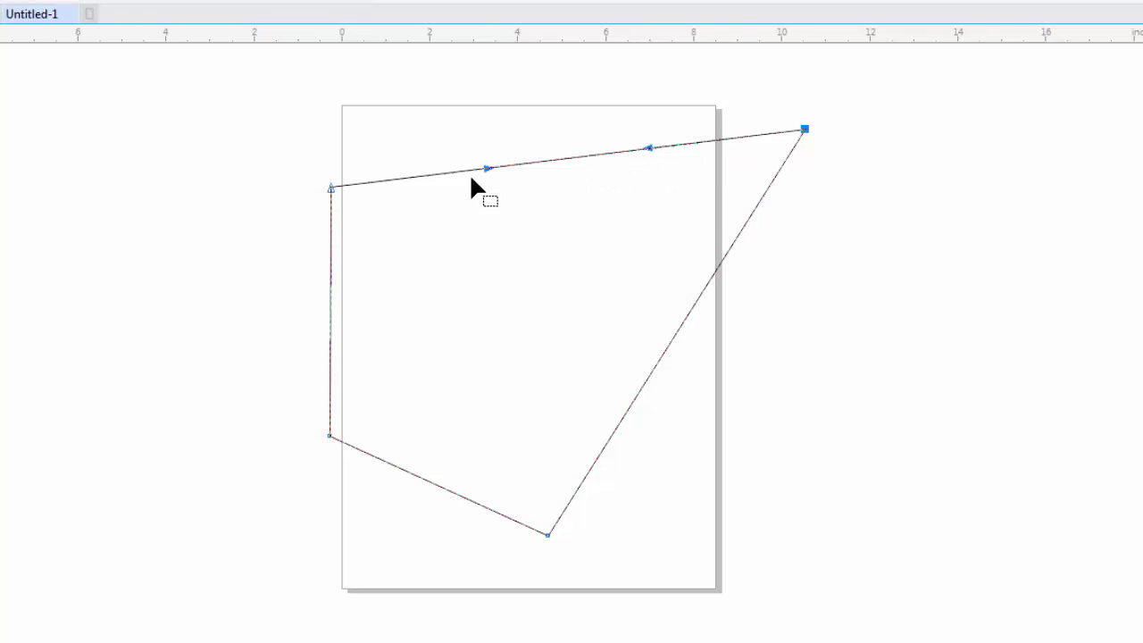
pyautogui.moveTo(557, 206); pyautogui.dragTo(499, 259)
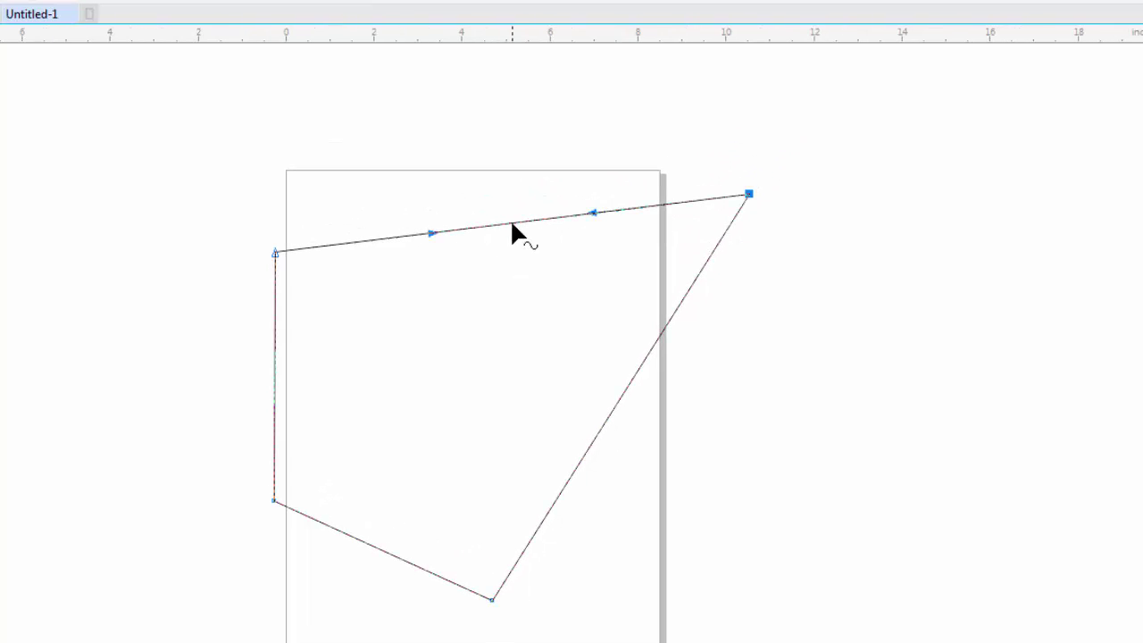
pyautogui.moveTo(514, 215); pyautogui.dragTo(501, 118)
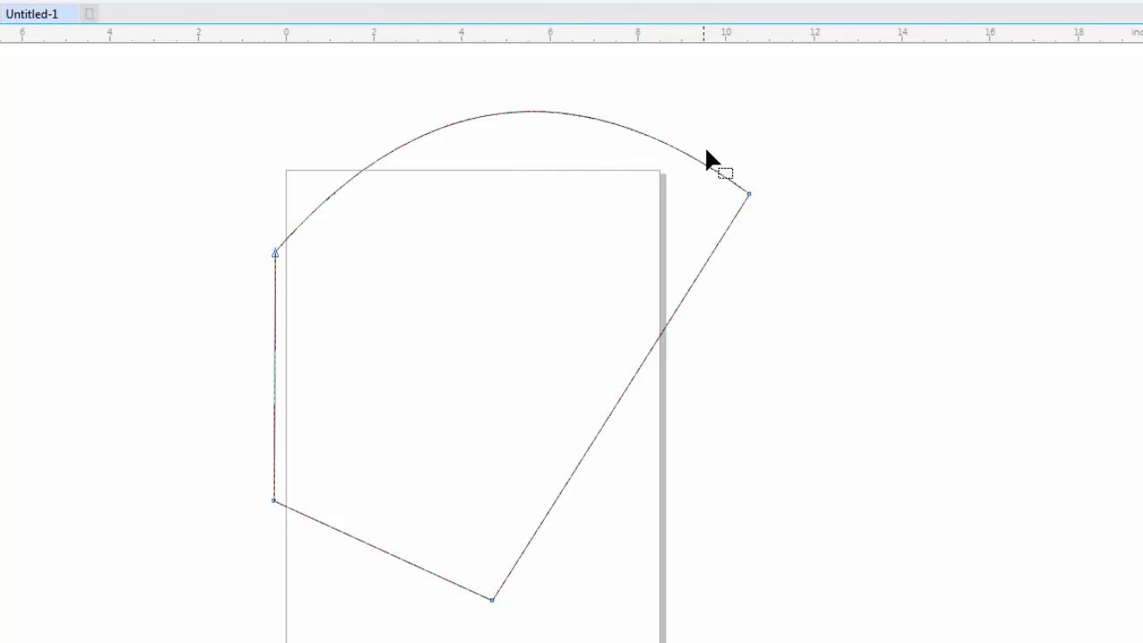
pyautogui.click(749, 194)
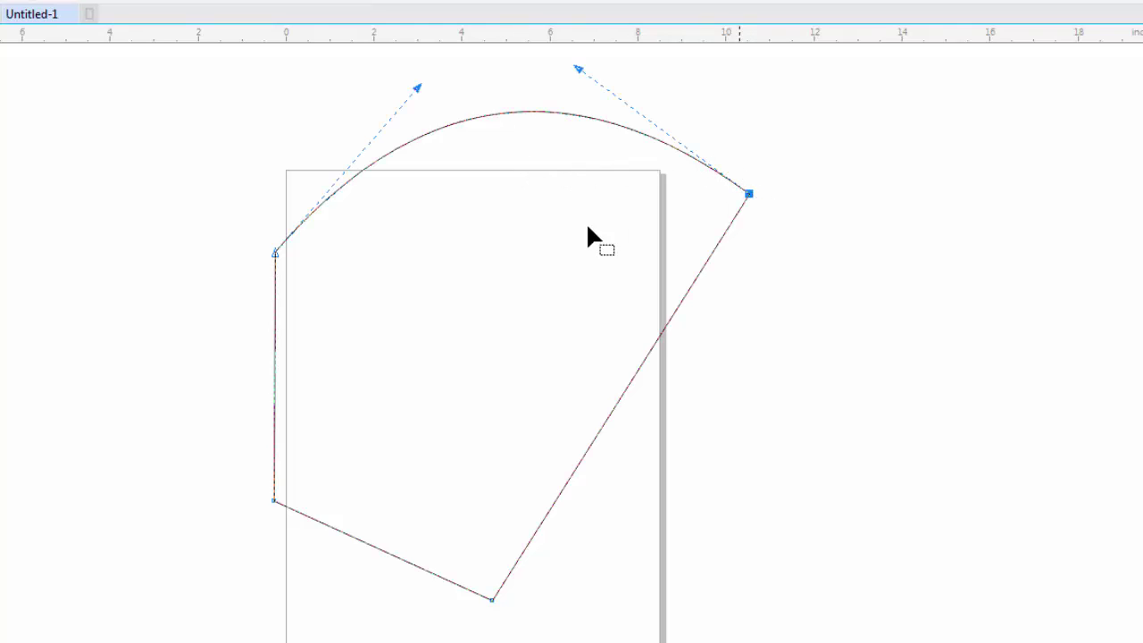
pyautogui.click(275, 254)
pyautogui.moveTo(540, 90); pyautogui.dragTo(420, 456)
pyautogui.click(480, 152)
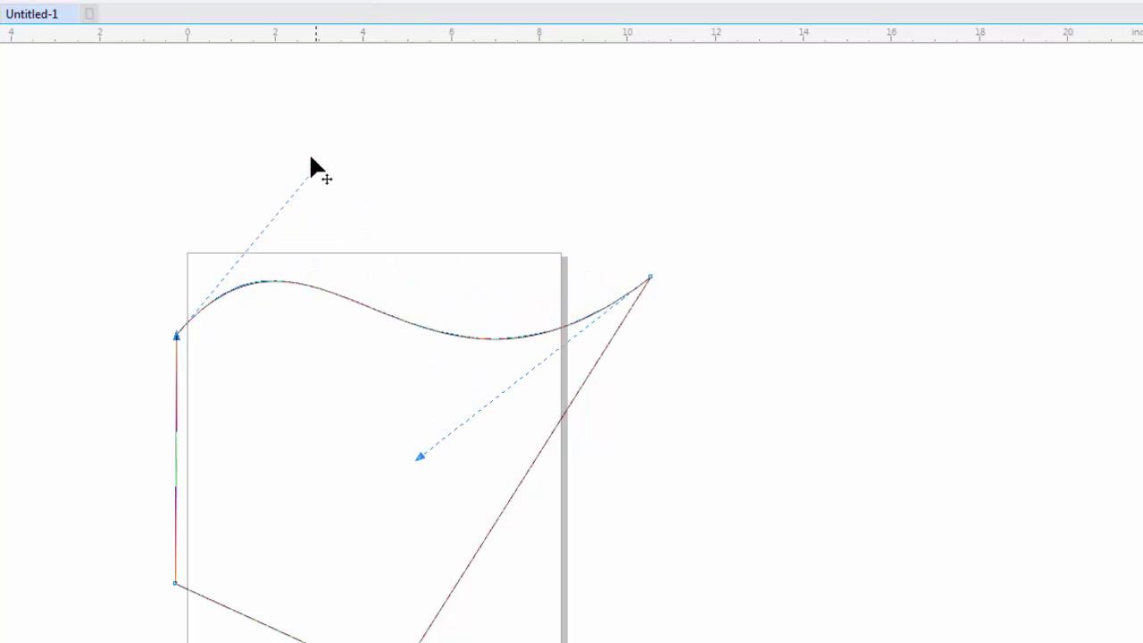
pyautogui.moveTo(304, 161); pyautogui.dragTo(258, 145)
pyautogui.moveTo(289, 411); pyautogui.dragTo(363, 266)
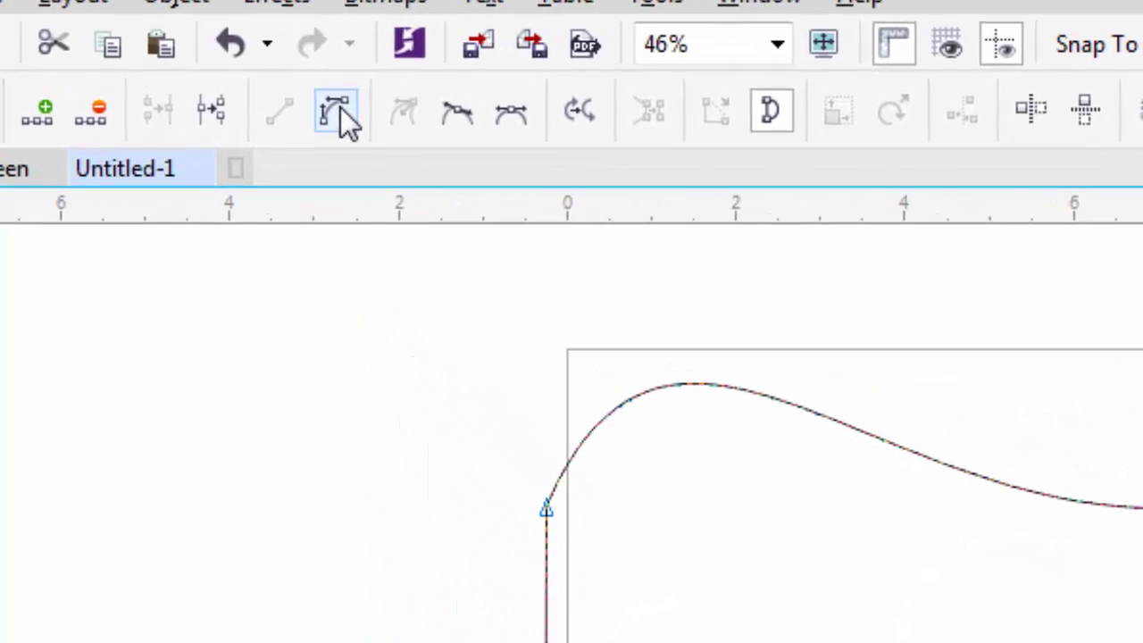
# Convert the left edge to a curve and bend its handles into an S-curve.
pyautogui.click(340, 107)
pyautogui.moveTo(544, 642); pyautogui.dragTo(316, 620)
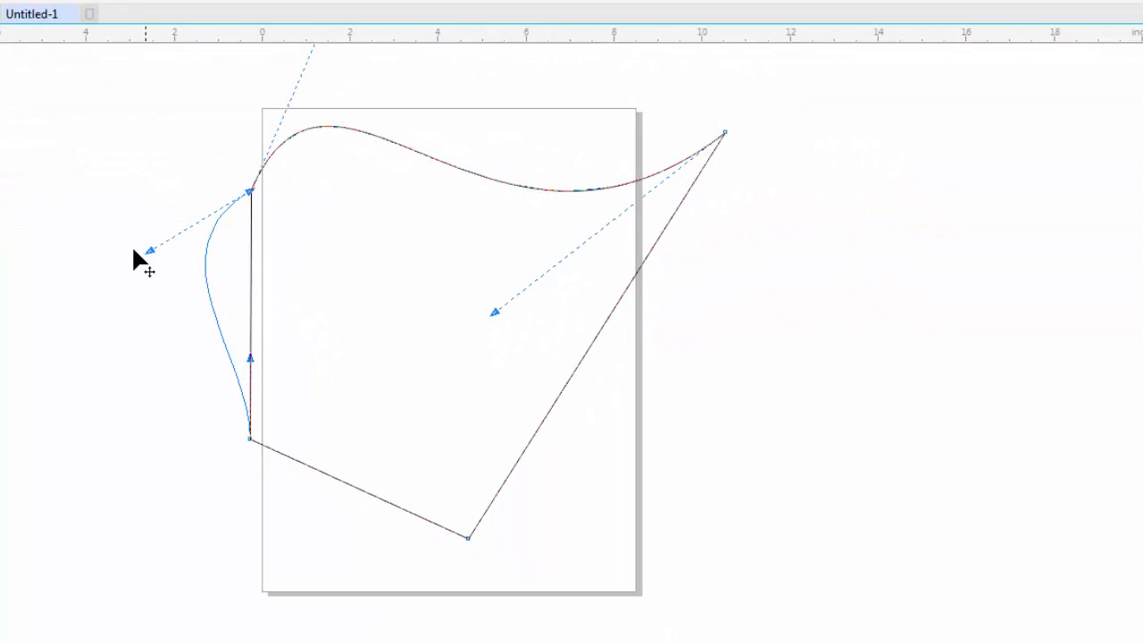
pyautogui.moveTo(131, 251); pyautogui.dragTo(119, 244)
pyautogui.moveTo(253, 357); pyautogui.dragTo(377, 363)
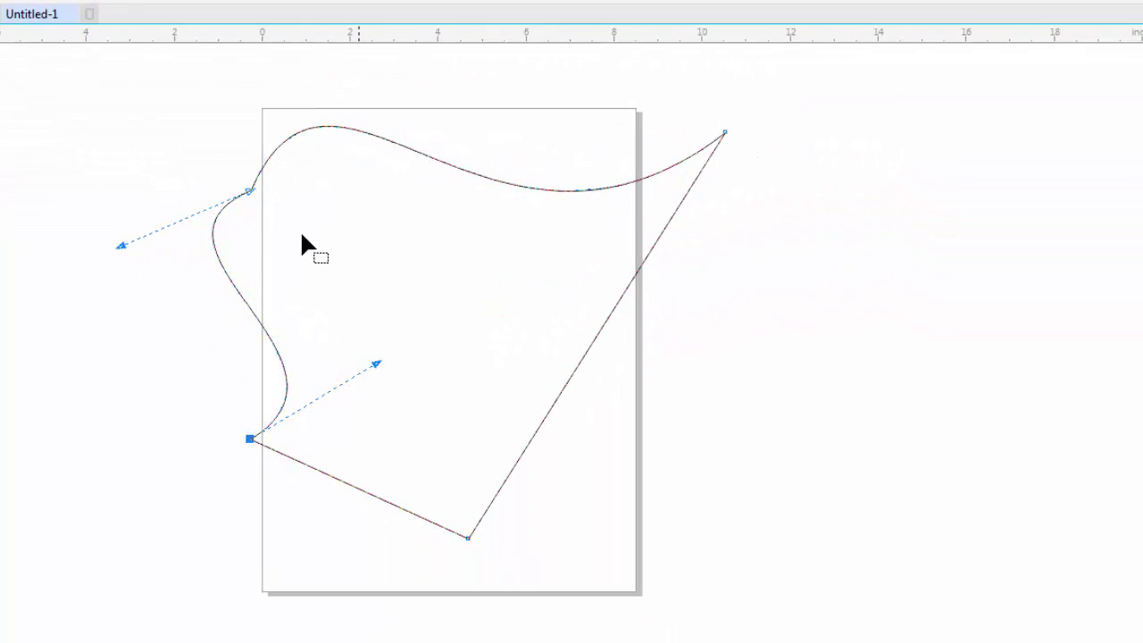
# Remove the upper-left node, arc the top edge, then turn the arc back into a straight line.
pyautogui.doubleClick(252, 190)
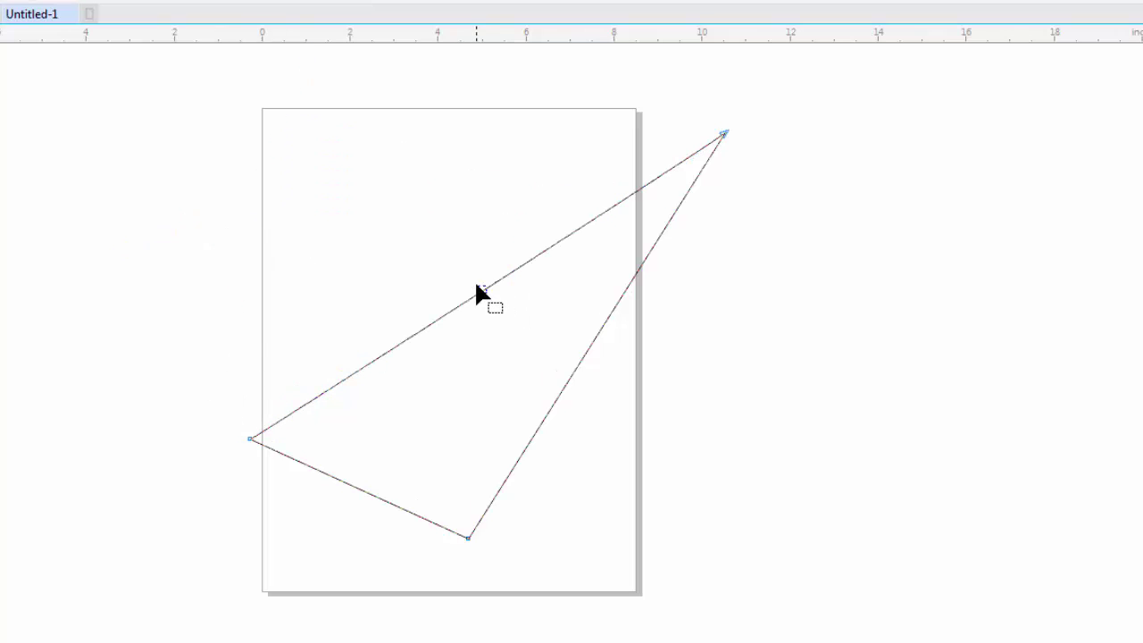
pyautogui.moveTo(482, 289); pyautogui.dragTo(359, 125)
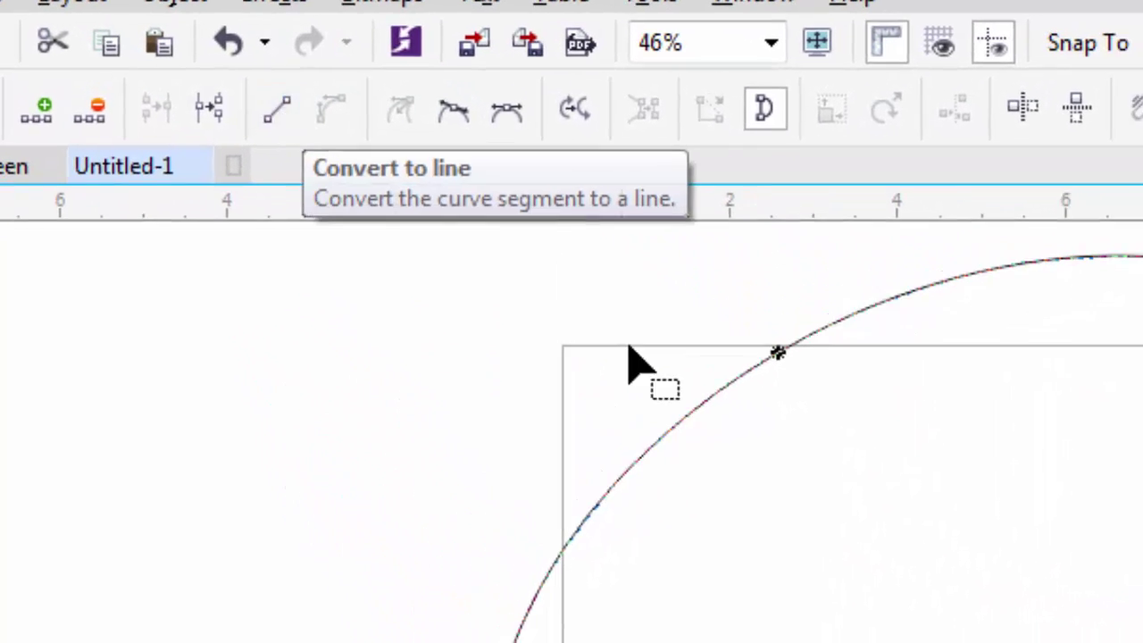
pyautogui.rightClick(739, 404)
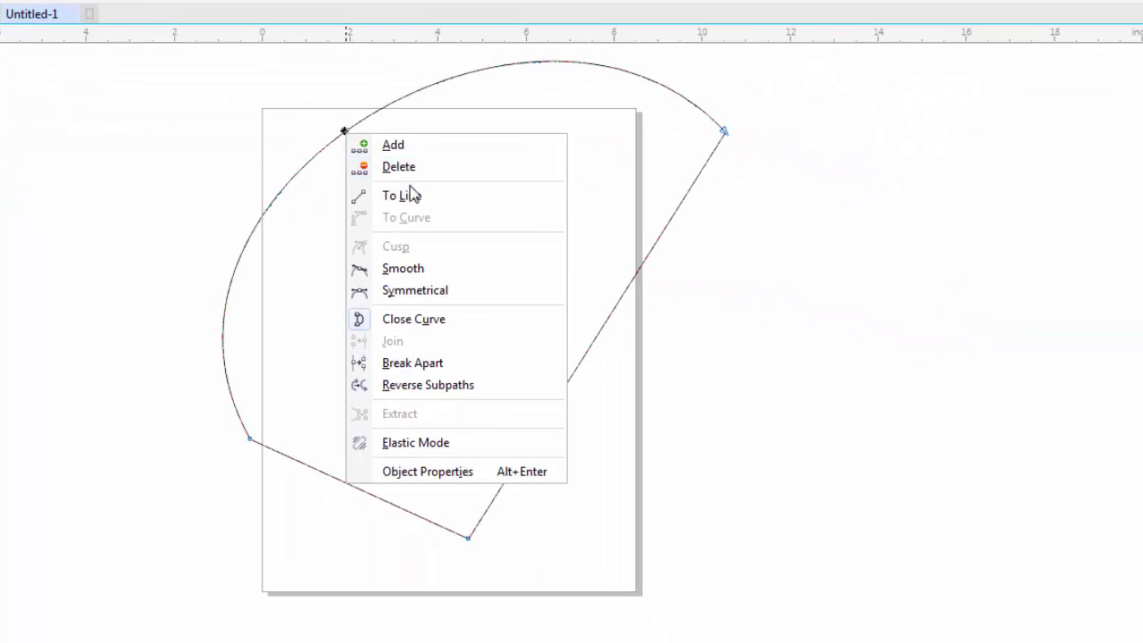
pyautogui.click(466, 242)
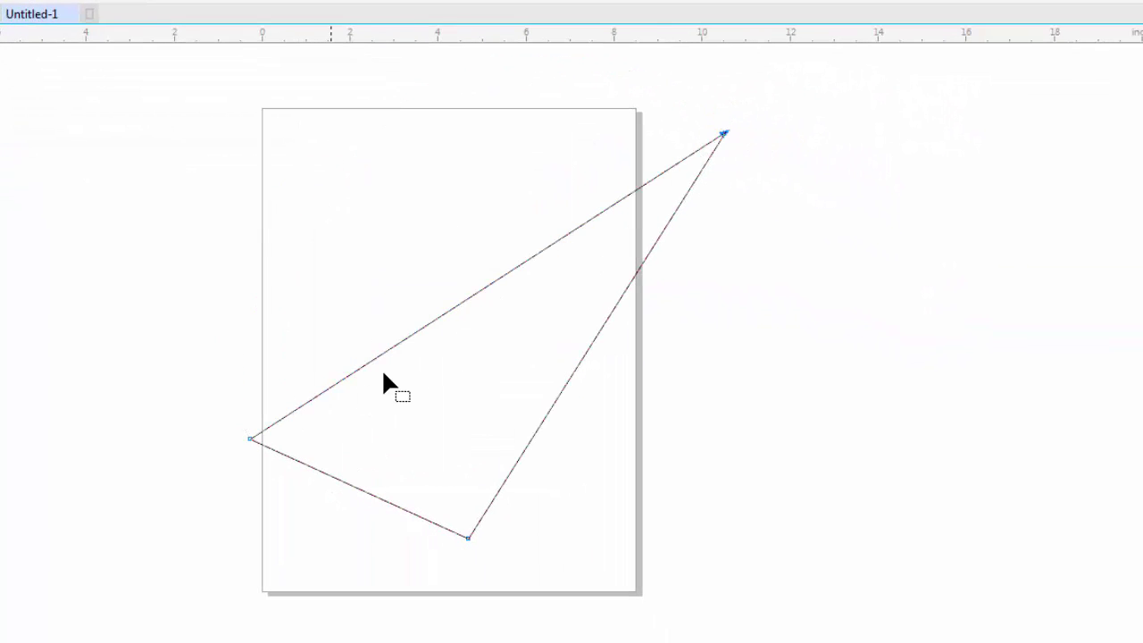
# Add nodes on the upper, top, right and bottom edges and drag them into notches.
pyautogui.doubleClick(414, 332)
pyautogui.moveTo(414, 332); pyautogui.dragTo(338, 223)
pyautogui.click(501, 185)
pyautogui.doubleClick(501, 185)
pyautogui.moveTo(500, 184); pyautogui.dragTo(505, 263)
pyautogui.click(612, 308)
pyautogui.doubleClick(613, 308)
pyautogui.moveTo(612, 308); pyautogui.dragTo(765, 327)
pyautogui.click(692, 365)
pyautogui.doubleClick(691, 365)
pyautogui.moveTo(692, 366); pyautogui.dragTo(551, 352)
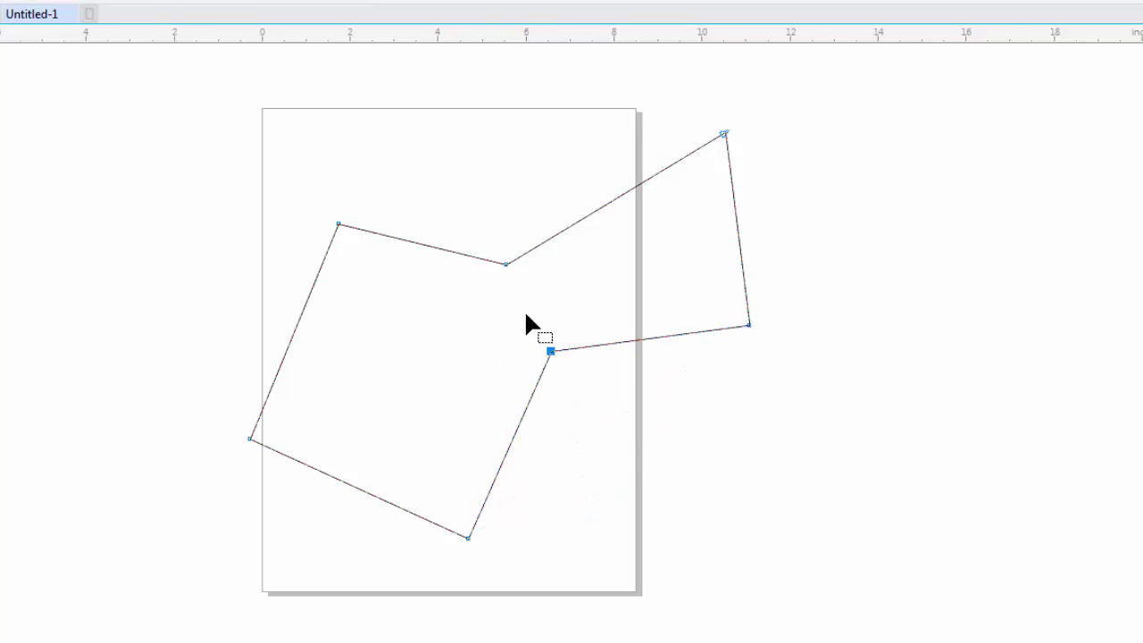
# Delete the inner notch corner node and shift the remaining inner node down-right.
pyautogui.click(505, 262)
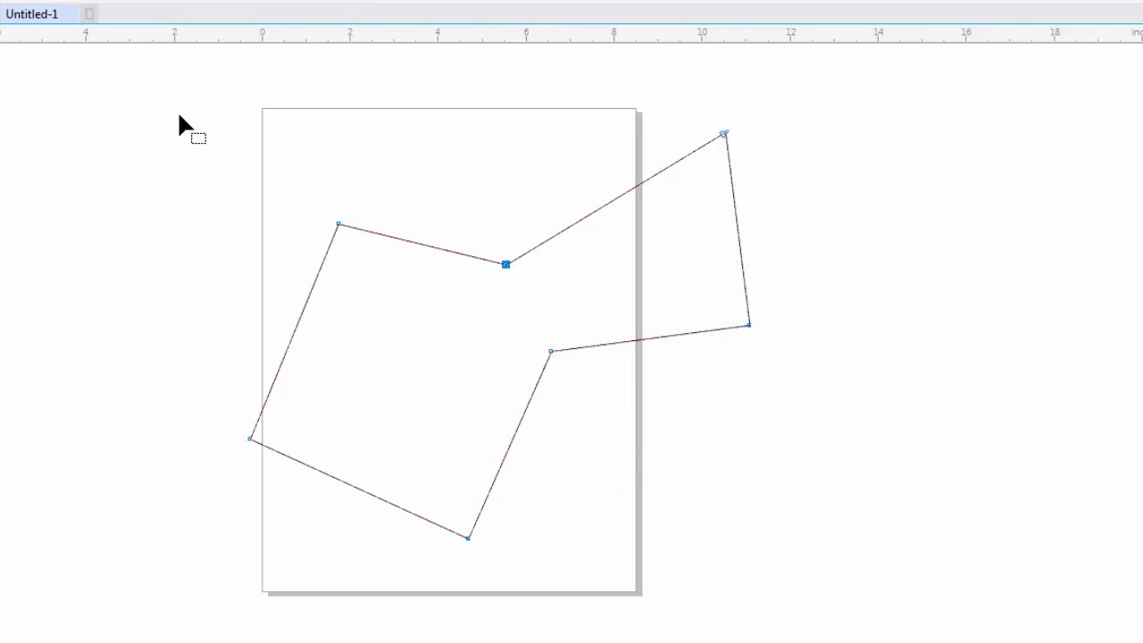
pyautogui.click(21, 2)
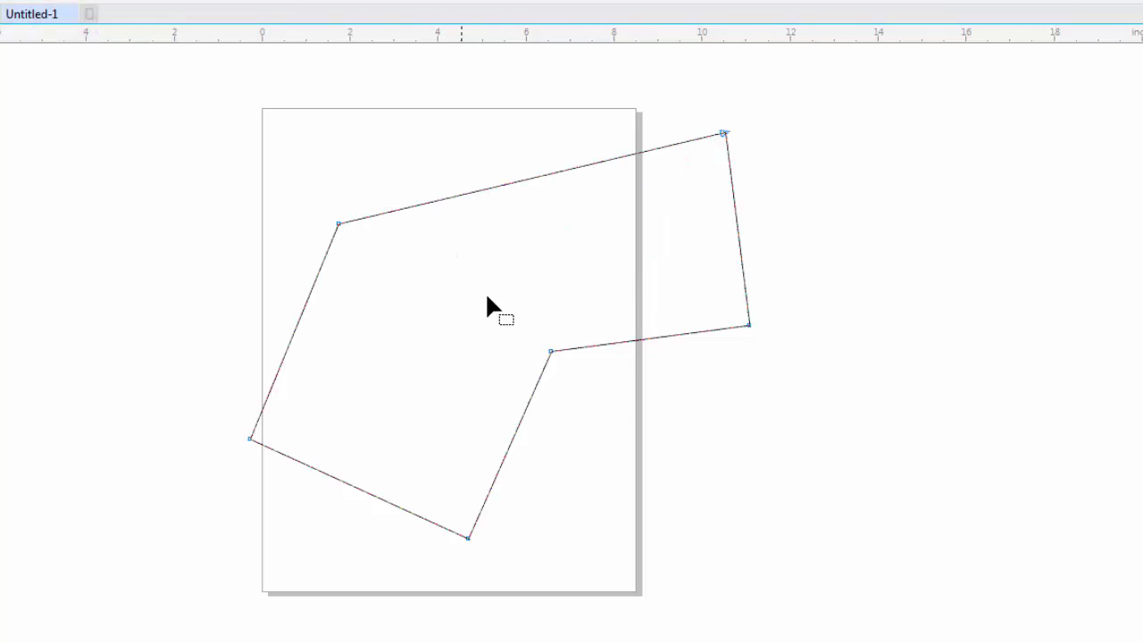
pyautogui.moveTo(551, 351); pyautogui.dragTo(513, 304)
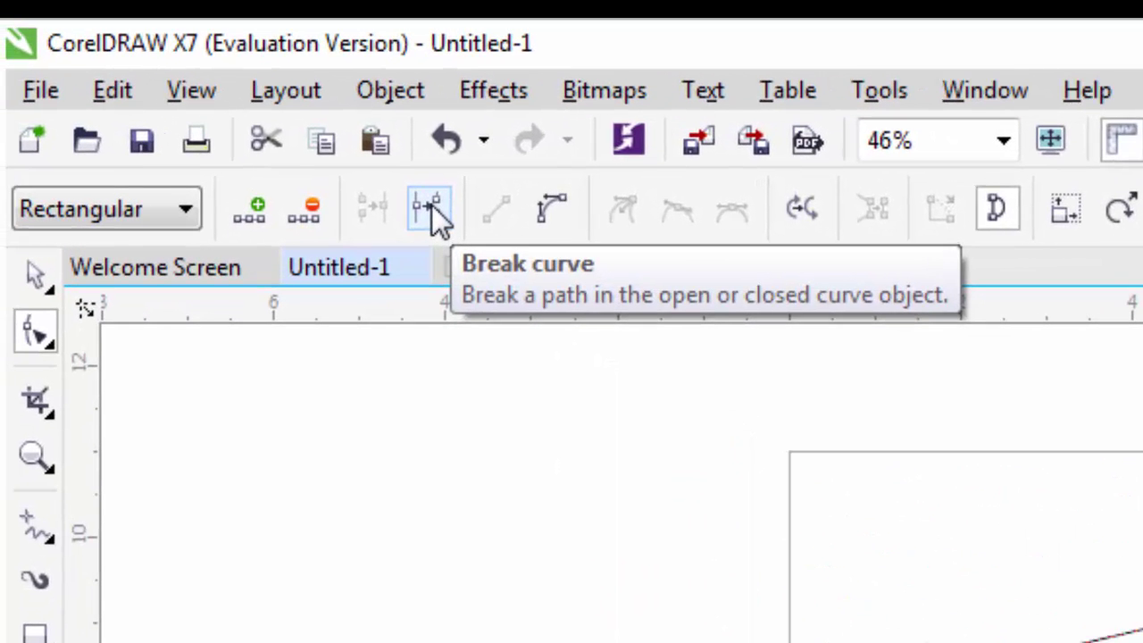
# Break the curve at the inner node and drag the two loose ends apart.
pyautogui.click(431, 205)
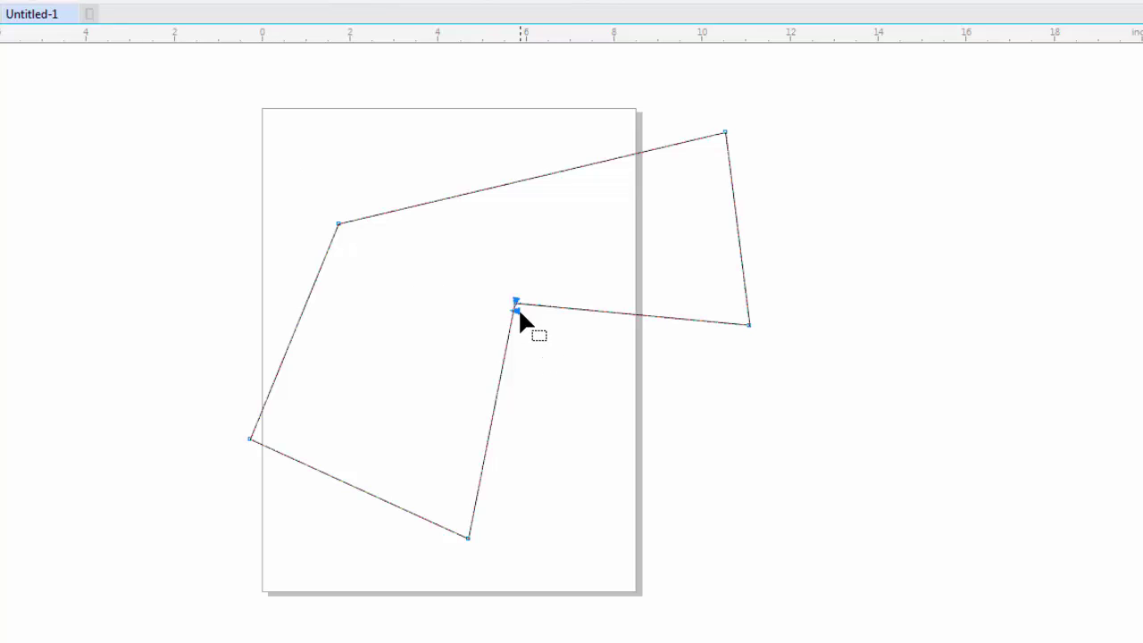
pyautogui.moveTo(519, 310); pyautogui.dragTo(579, 355)
pyautogui.moveTo(514, 308); pyautogui.dragTo(448, 323)
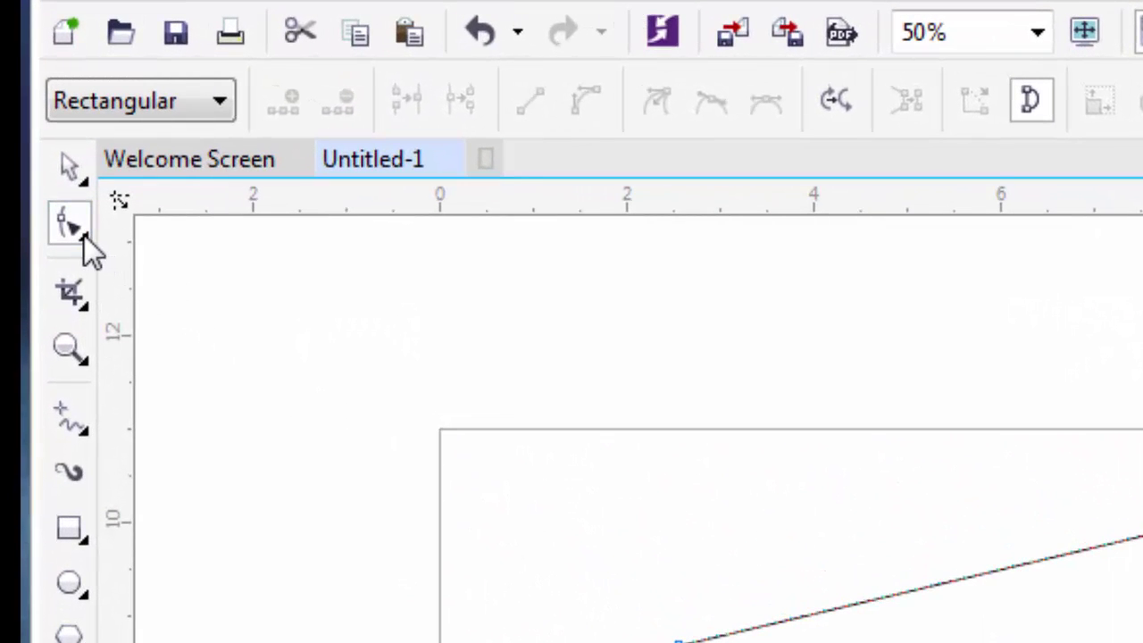
# Choose the Smooth tool and increase its brush size a few steps.
pyautogui.click(86, 236)
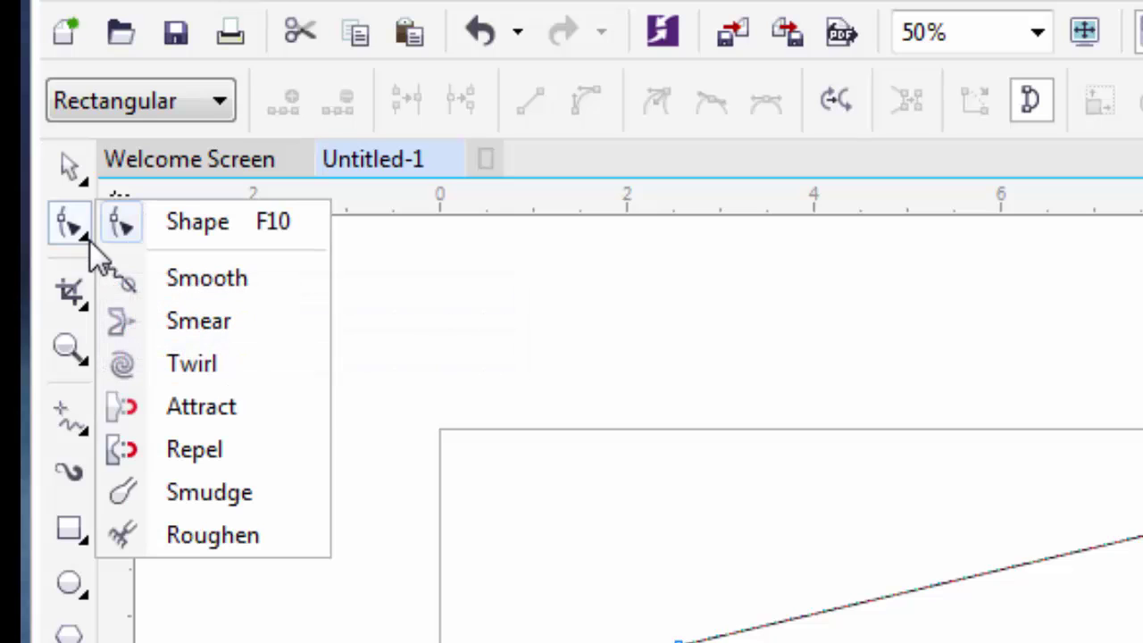
pyautogui.click(236, 284)
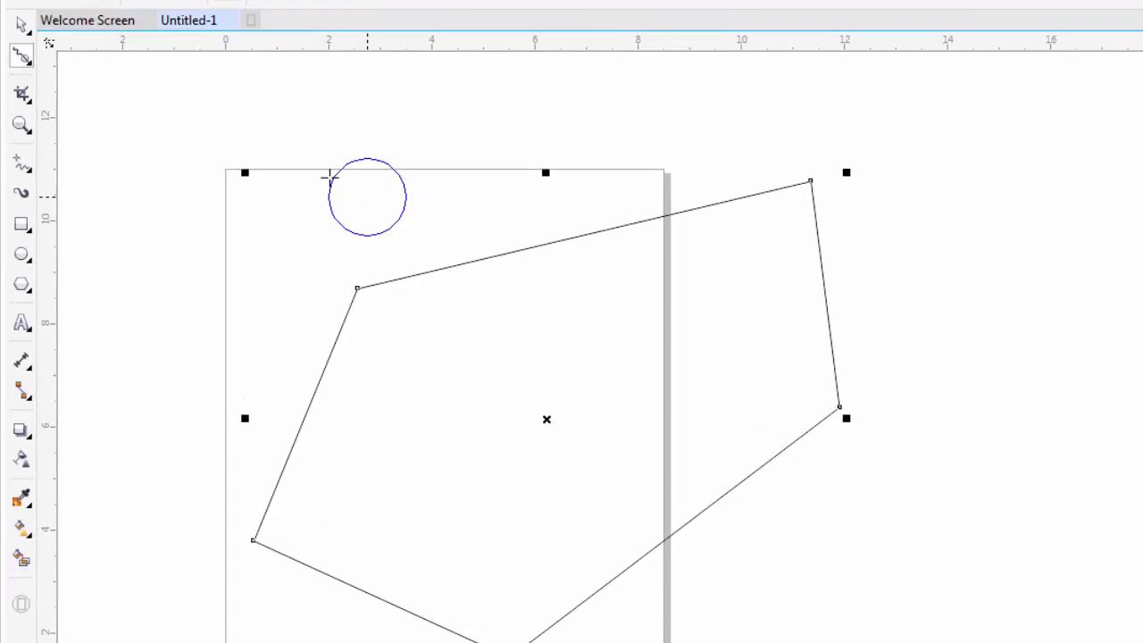
pyautogui.click(95, 0)
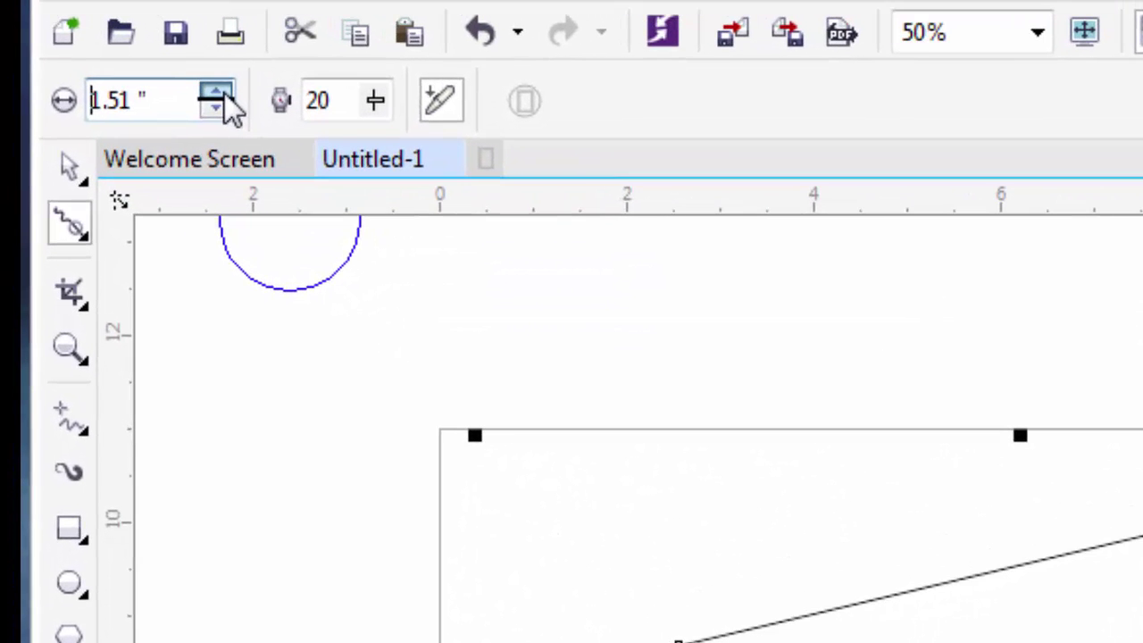
pyautogui.click(223, 93)
pyautogui.click(223, 92)
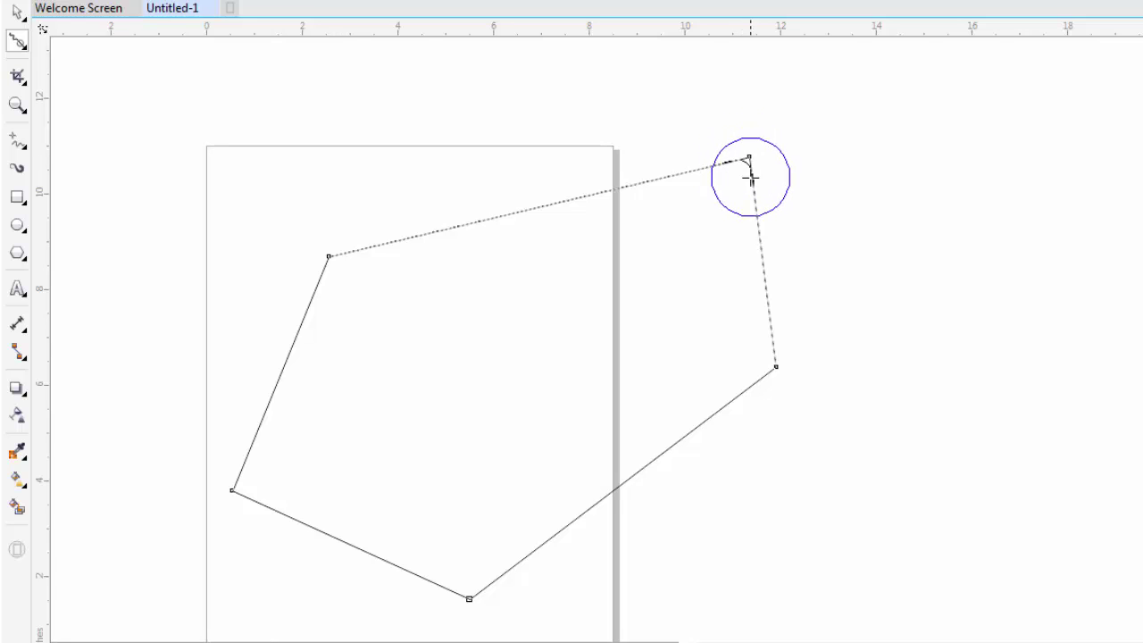
# Smooth the outline's top-right and top-left corners into rounded curves.
pyautogui.moveTo(749, 178); pyautogui.dragTo(754, 183)
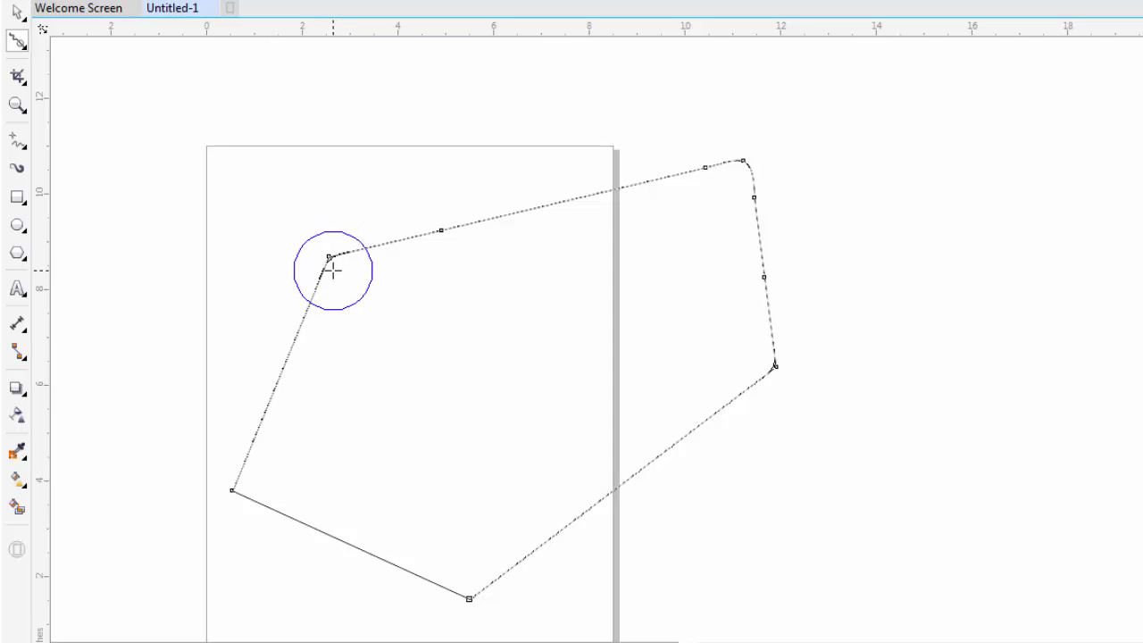
pyautogui.moveTo(332, 270); pyautogui.dragTo(340, 267)
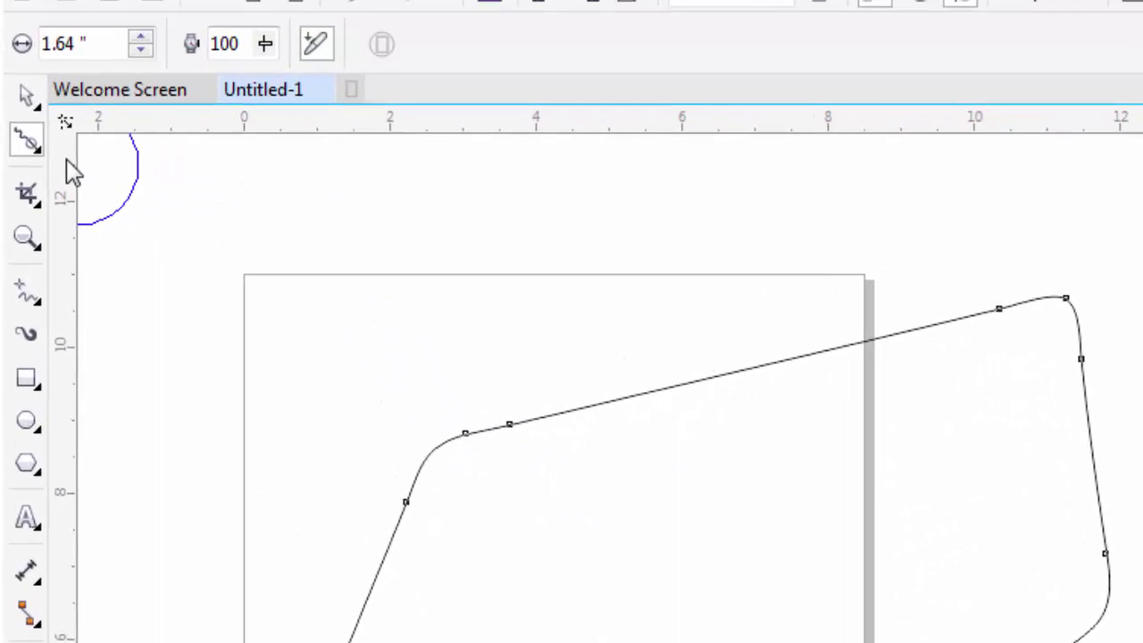
pyautogui.click(24, 50)
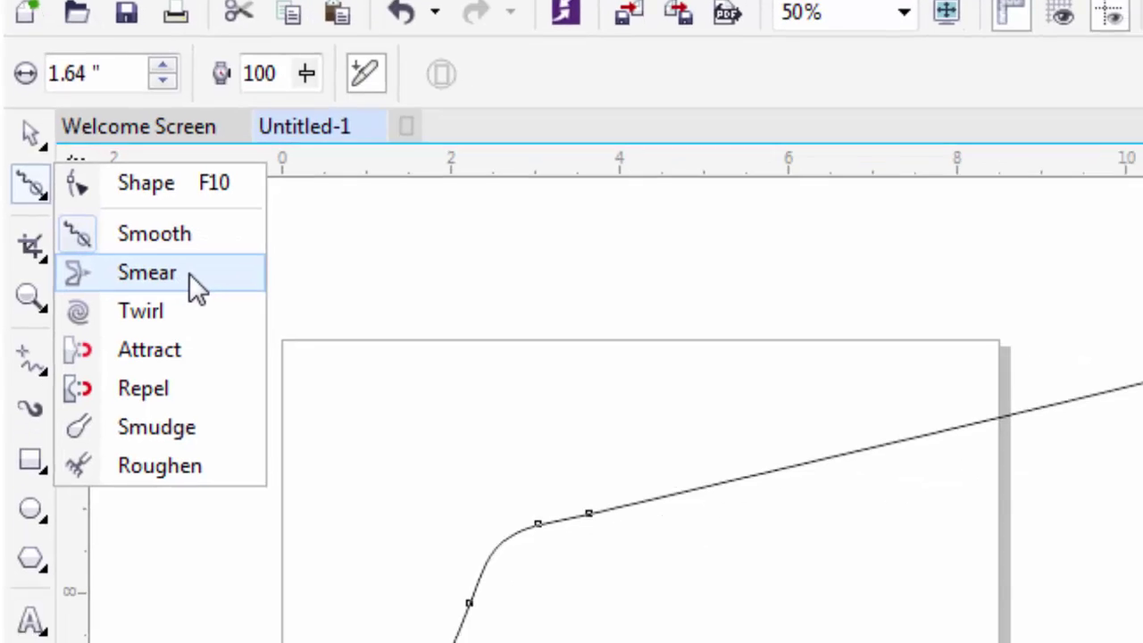
# Smear the top and lower-right edges into dents and waves.
pyautogui.click(210, 323)
pyautogui.moveTo(531, 163)
pyautogui.mouseDown()
pyautogui.moveTo(583, 198)
pyautogui.moveTo(671, 152)
pyautogui.mouseUp()
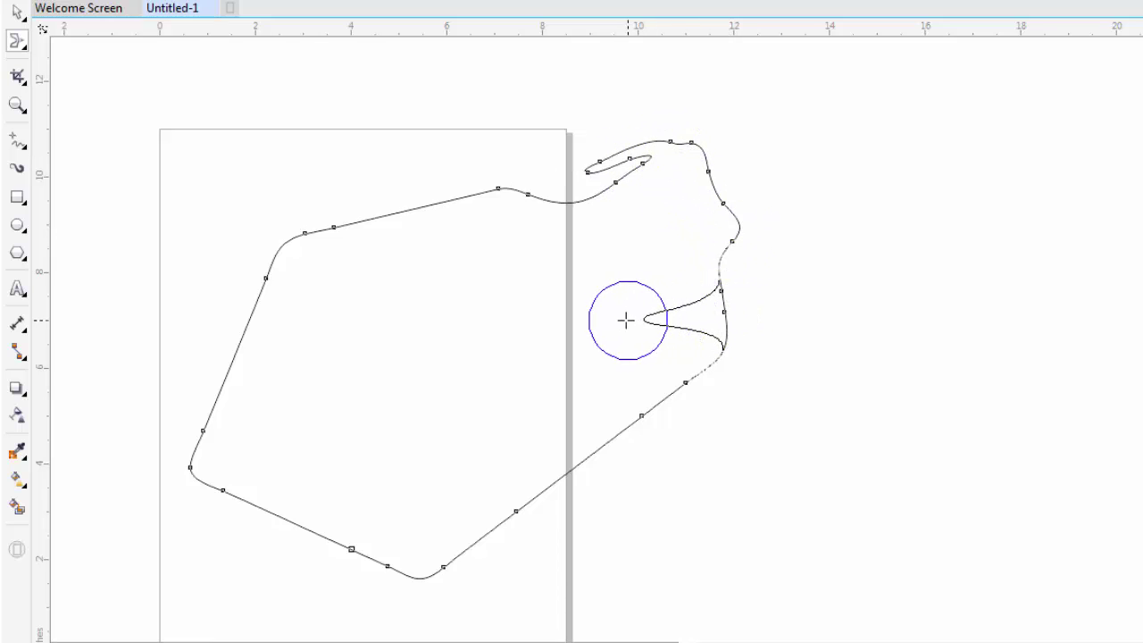
pyautogui.moveTo(674, 424); pyautogui.dragTo(627, 401)
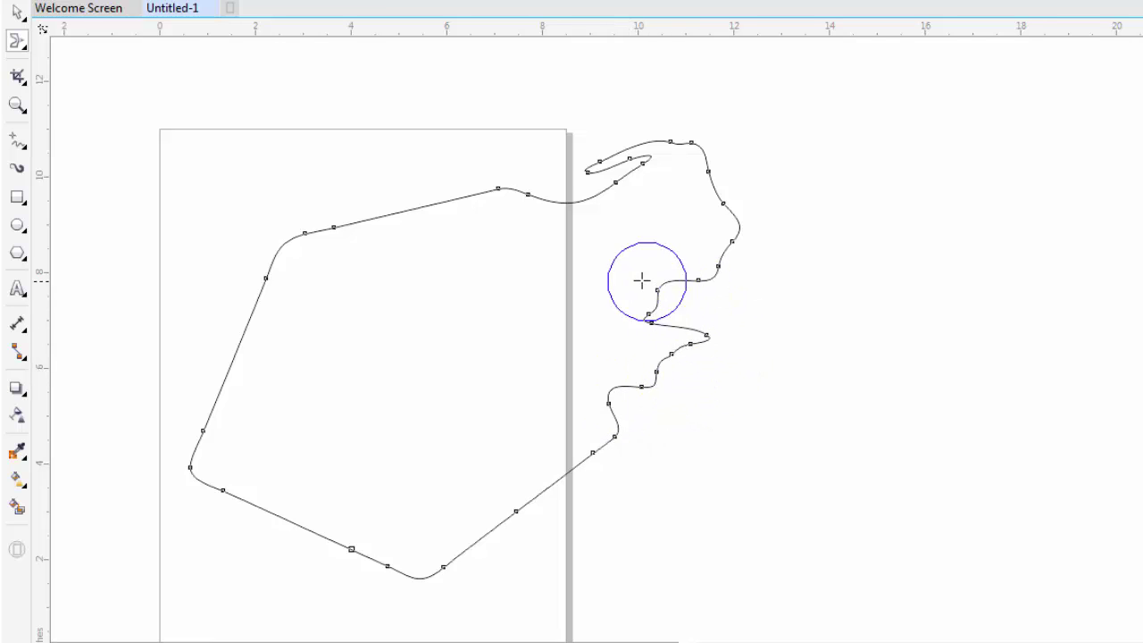
pyautogui.moveTo(442, 216); pyautogui.dragTo(384, 219)
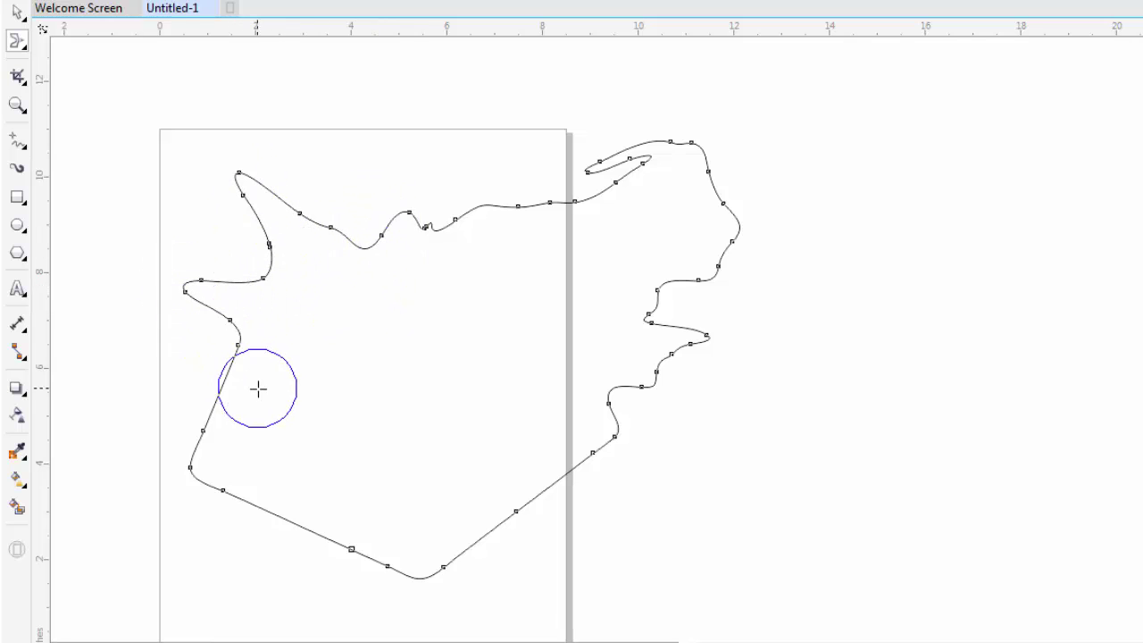
# Smear the left and lower-left edges outward into bulges.
pyautogui.scroll(-3, 241, 423)
pyautogui.hscroll(-2, 383, 274)
pyautogui.moveTo(326, 323); pyautogui.dragTo(319, 334)
pyautogui.moveTo(239, 416); pyautogui.dragTo(240, 414)
pyautogui.moveTo(362, 393); pyautogui.dragTo(373, 386)
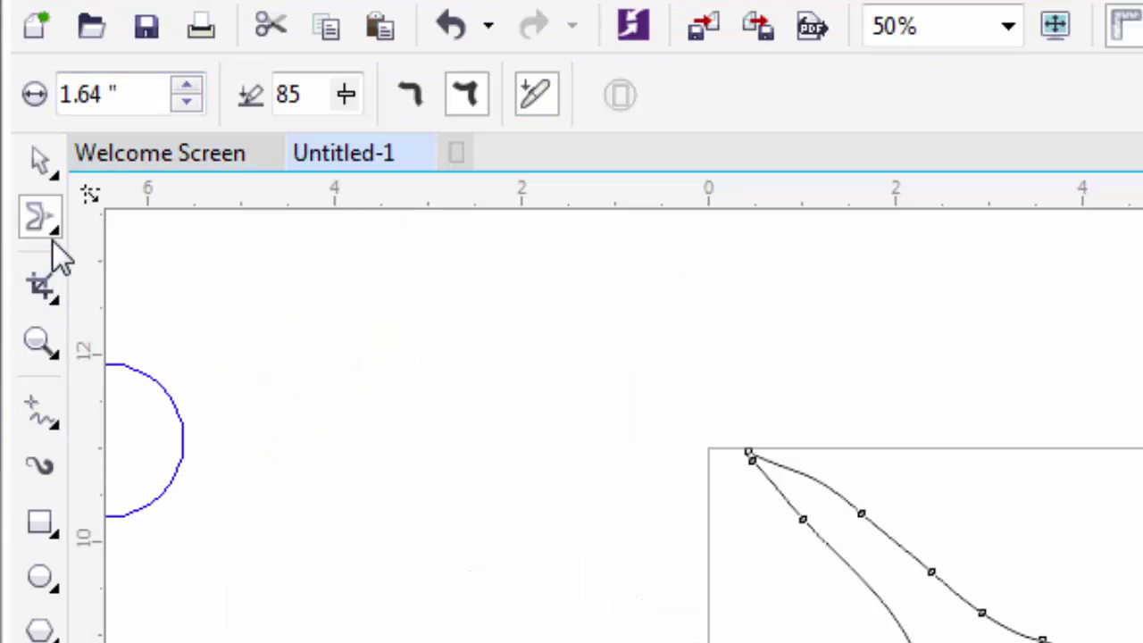
# Twirl spirals into the left and lower edges, widening the brush to 1.65".
pyautogui.click(55, 235)
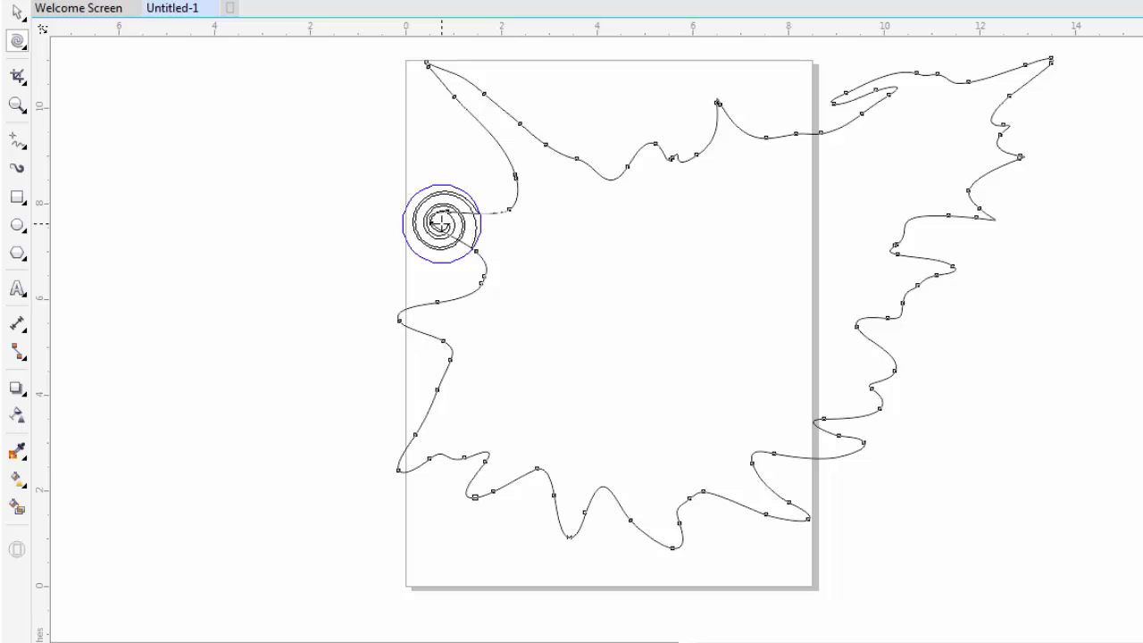
pyautogui.moveTo(441, 224); pyautogui.dragTo(436, 219)
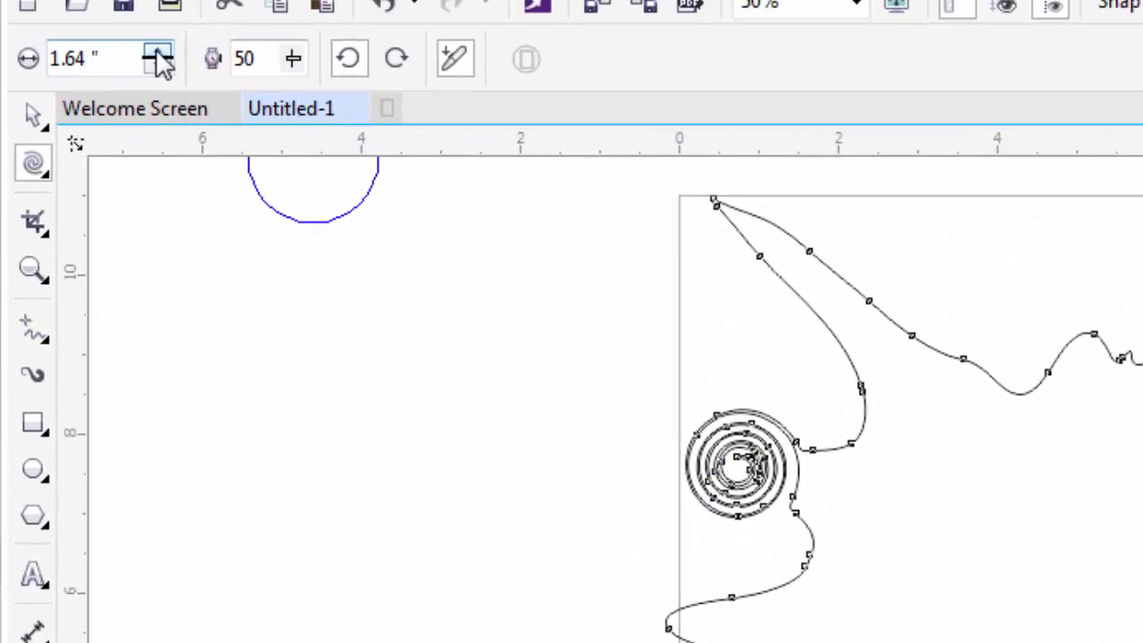
pyautogui.click(158, 56)
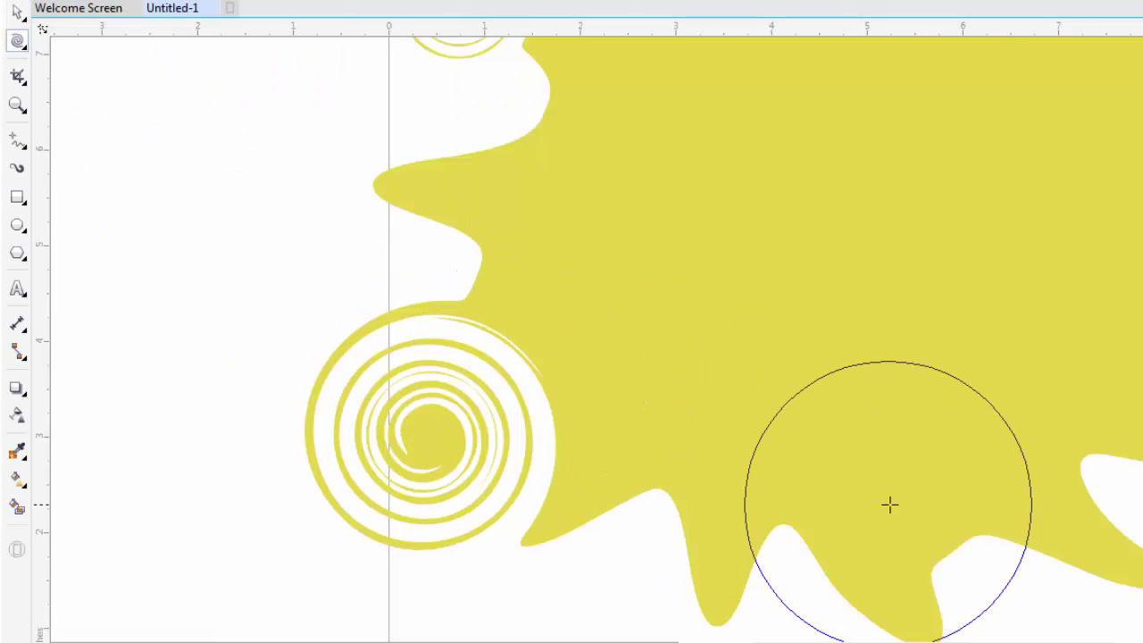
pyautogui.scroll(-2, 888, 502)
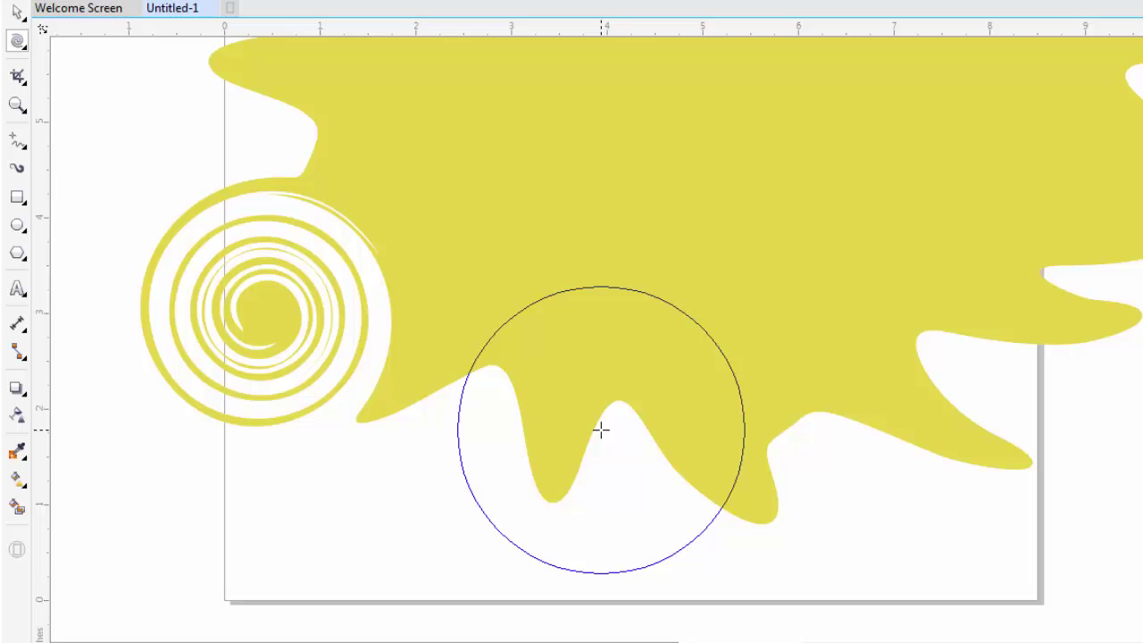
pyautogui.moveTo(584, 430); pyautogui.dragTo(585, 431)
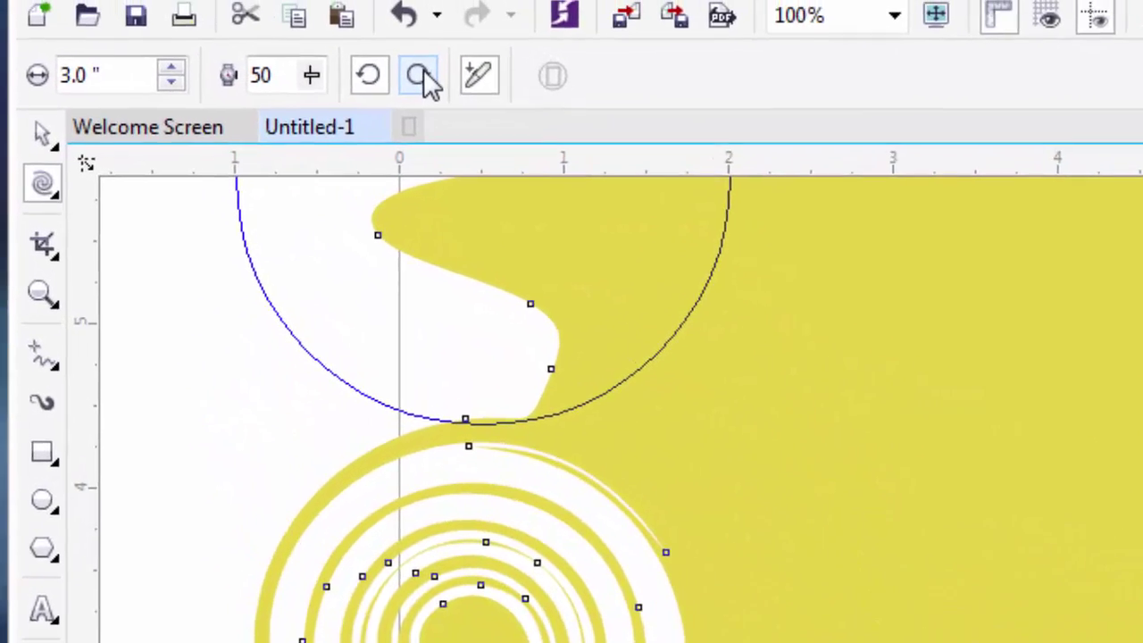
# Set twirl direction to Clockwise and wind a tight spiral on the lower-right edge.
pyautogui.click(420, 75)
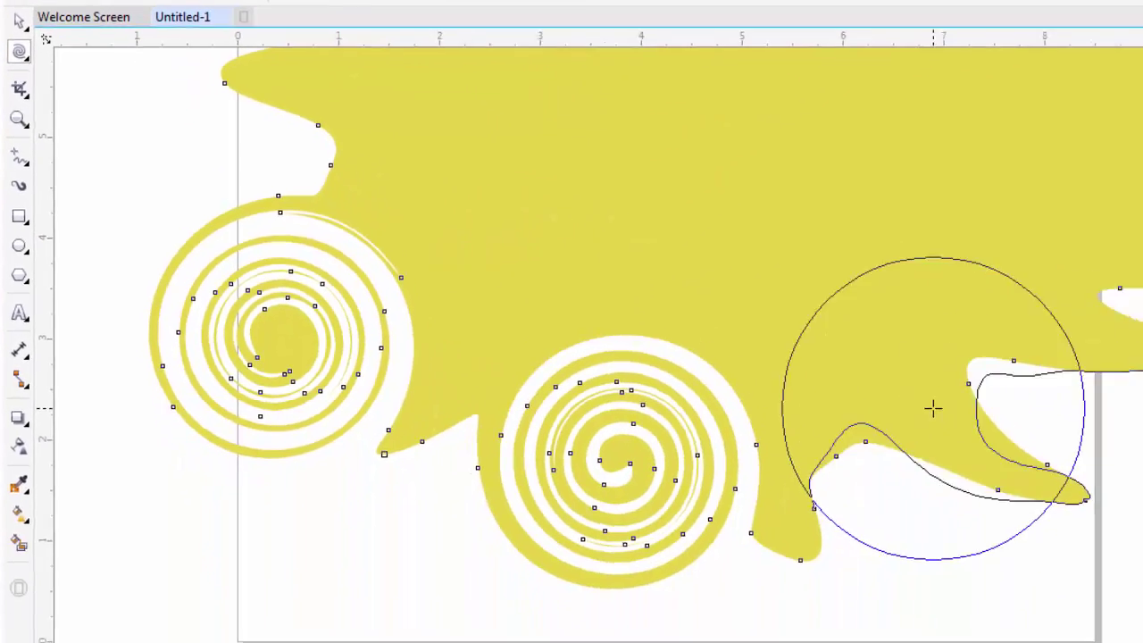
pyautogui.moveTo(1142, 642); pyautogui.dragTo(1142, 642)
pyautogui.moveTo(882, 380); pyautogui.dragTo(880, 378)
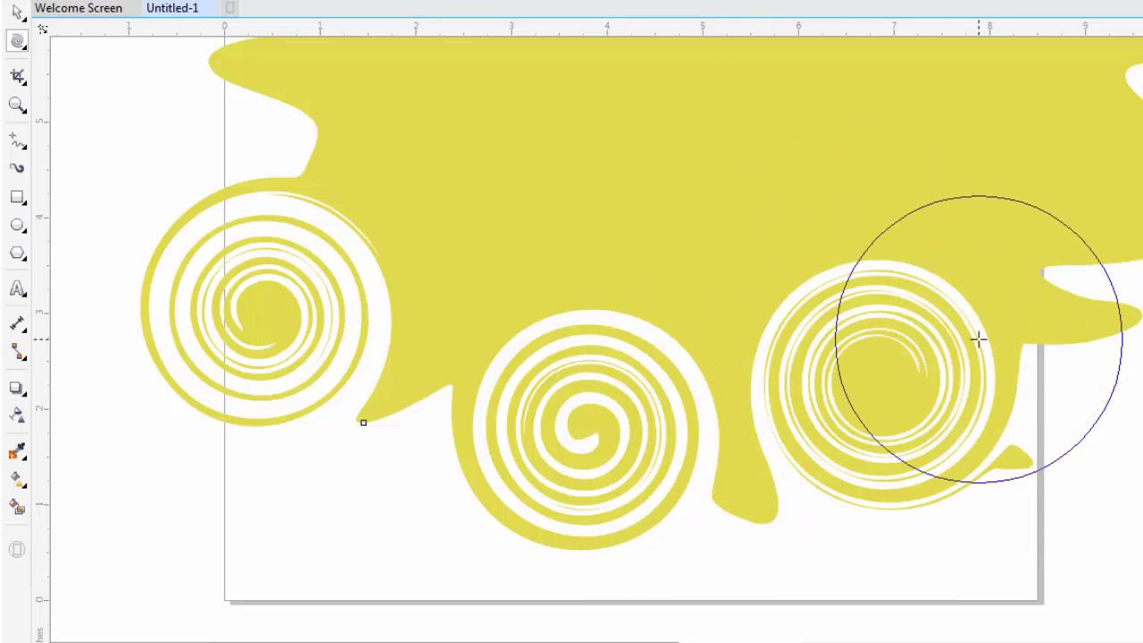
# Move the yellow shape down and to the left with the Pick tool.
pyautogui.press('space')
pyautogui.moveTo(1013, 279); pyautogui.dragTo(874, 435)
pyautogui.scroll(-2, 934, 319)
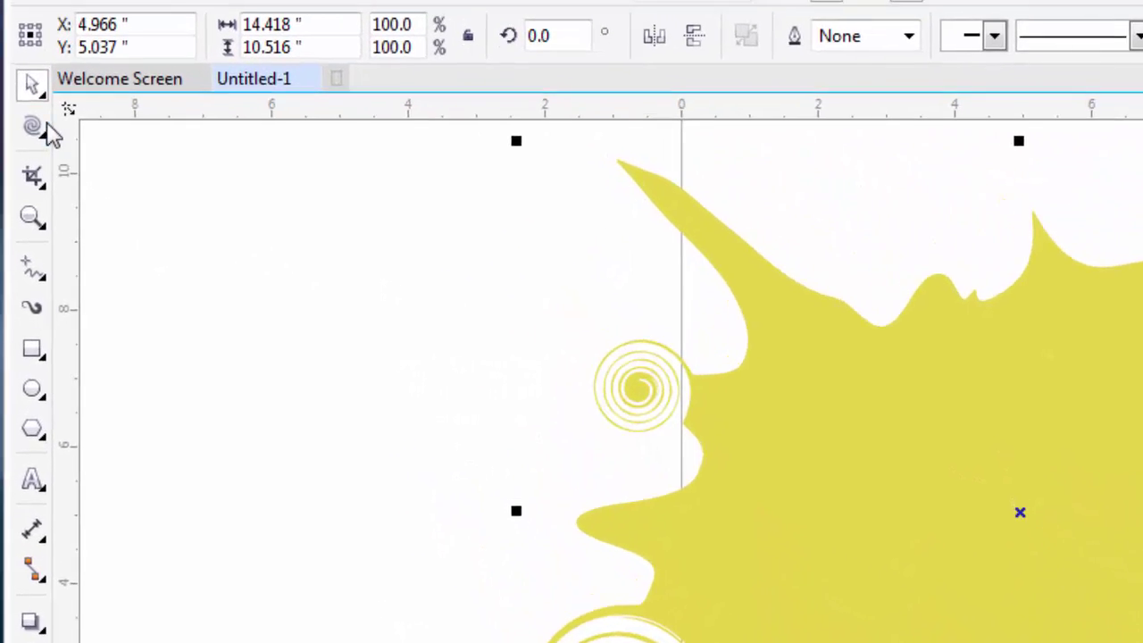
# Pick the distortion brush and pull new peaks out of the splash's top and right edges.
pyautogui.click(18, 41)
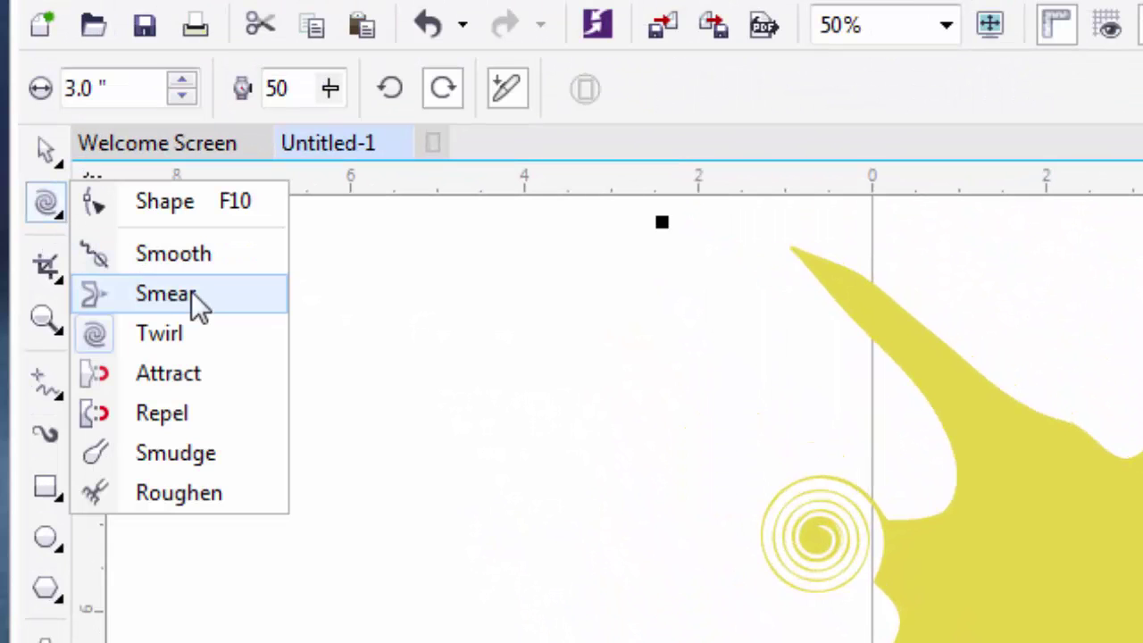
pyautogui.click(235, 371)
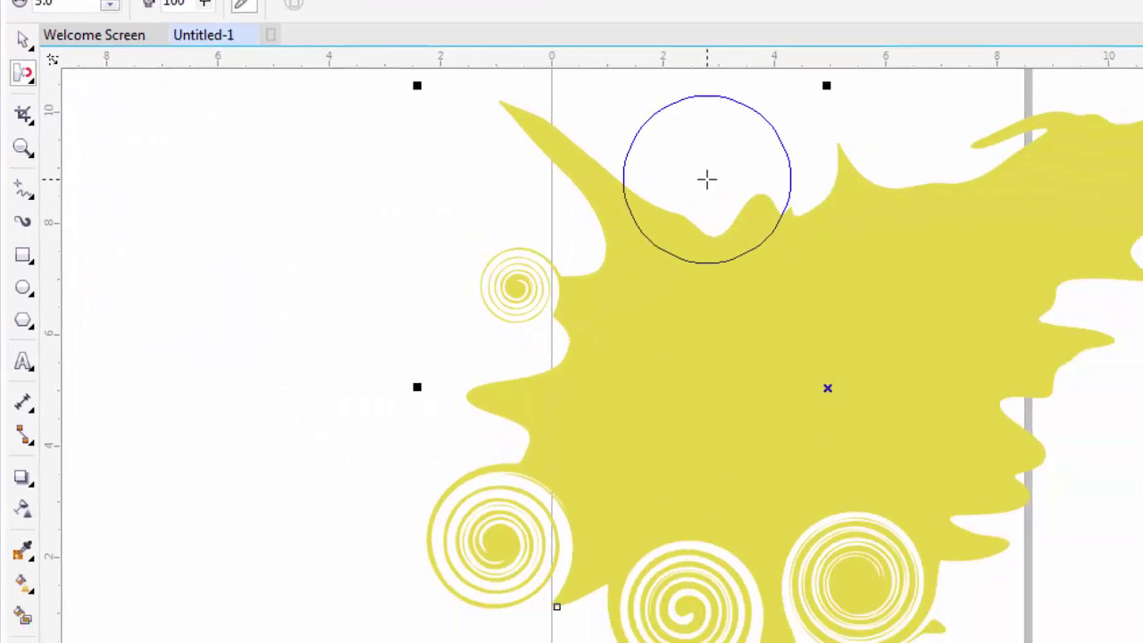
pyautogui.click(1106, 371)
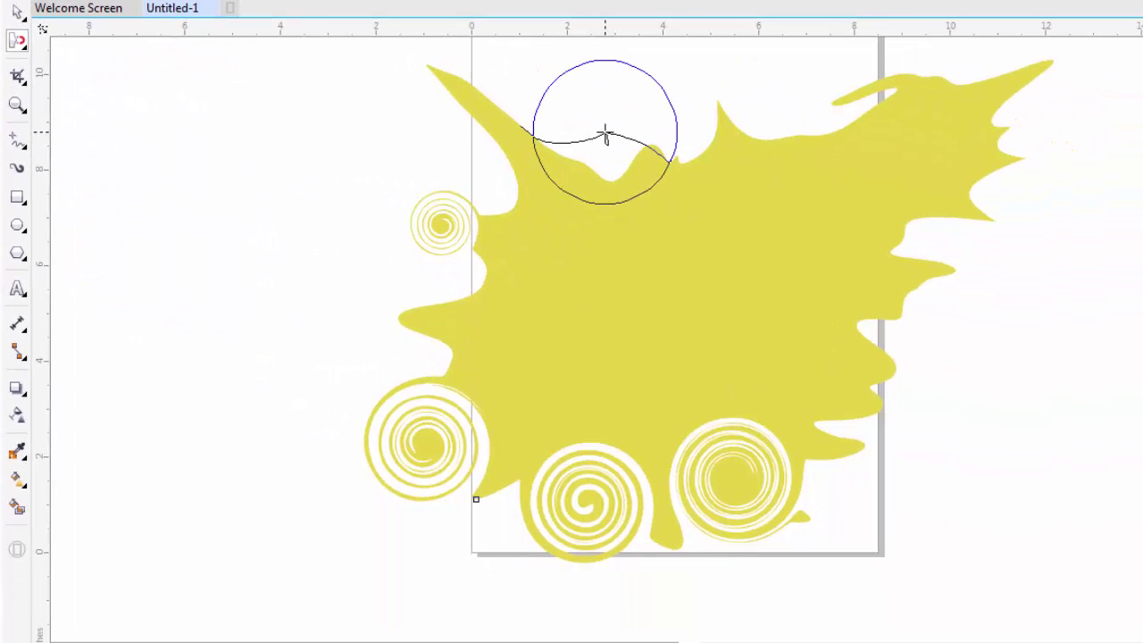
pyautogui.moveTo(605, 132); pyautogui.dragTo(617, 97)
pyautogui.scroll(3, 878, 444)
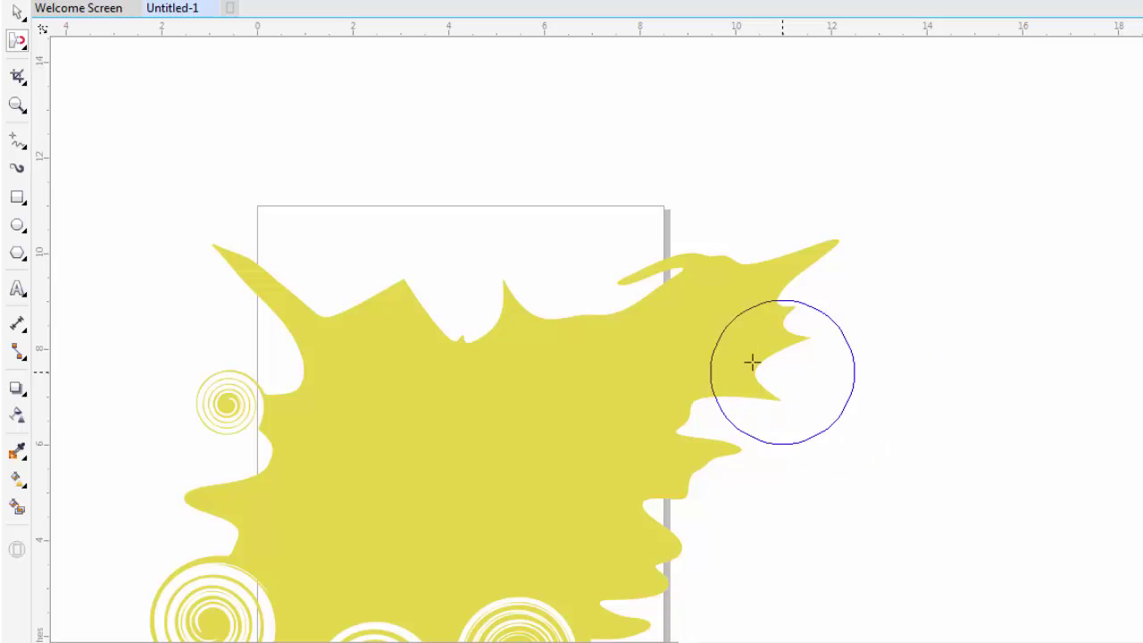
pyautogui.moveTo(829, 387); pyautogui.dragTo(882, 391)
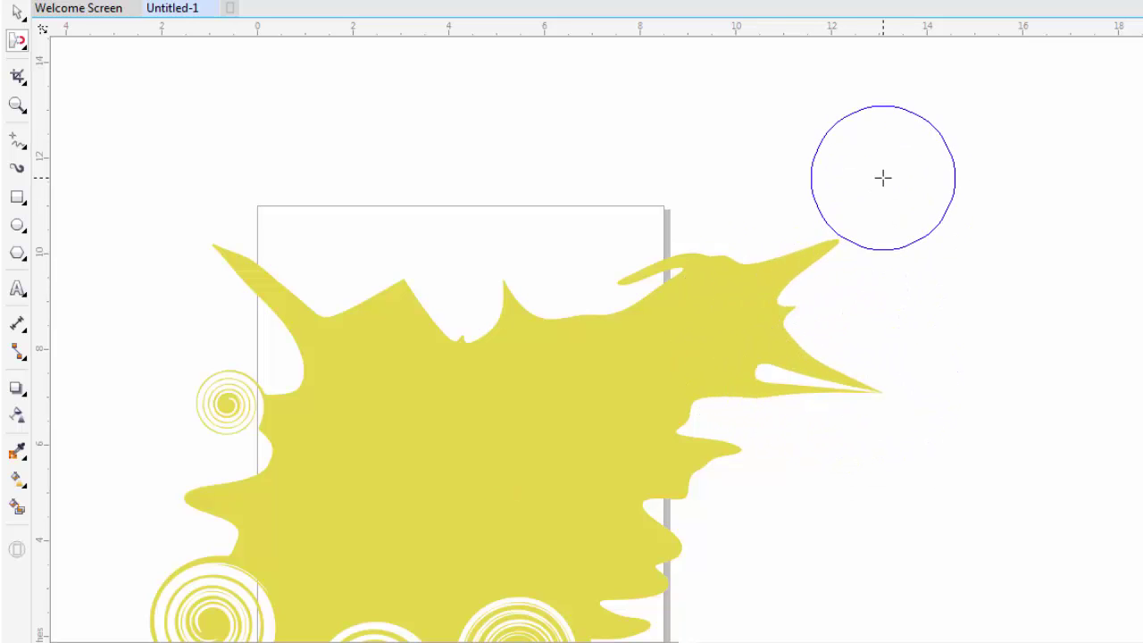
# Stretch the upper-right spikes further outward and reshape the notch in the top edge.
pyautogui.moveTo(882, 178); pyautogui.dragTo(867, 214)
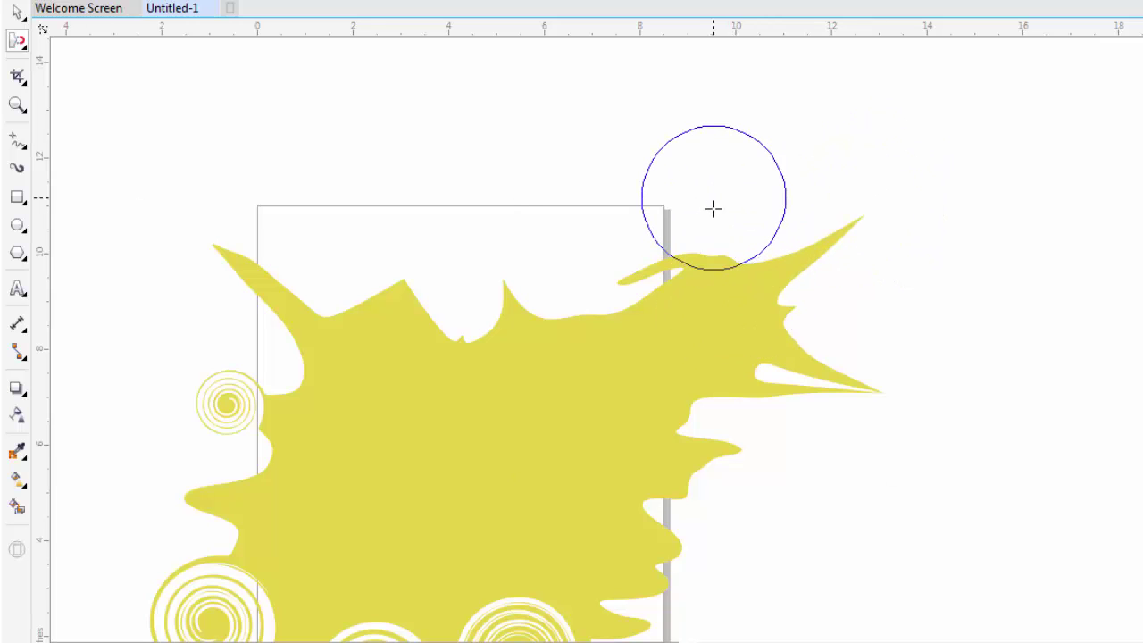
pyautogui.moveTo(713, 198); pyautogui.dragTo(712, 199)
pyautogui.moveTo(564, 222); pyautogui.dragTo(565, 259)
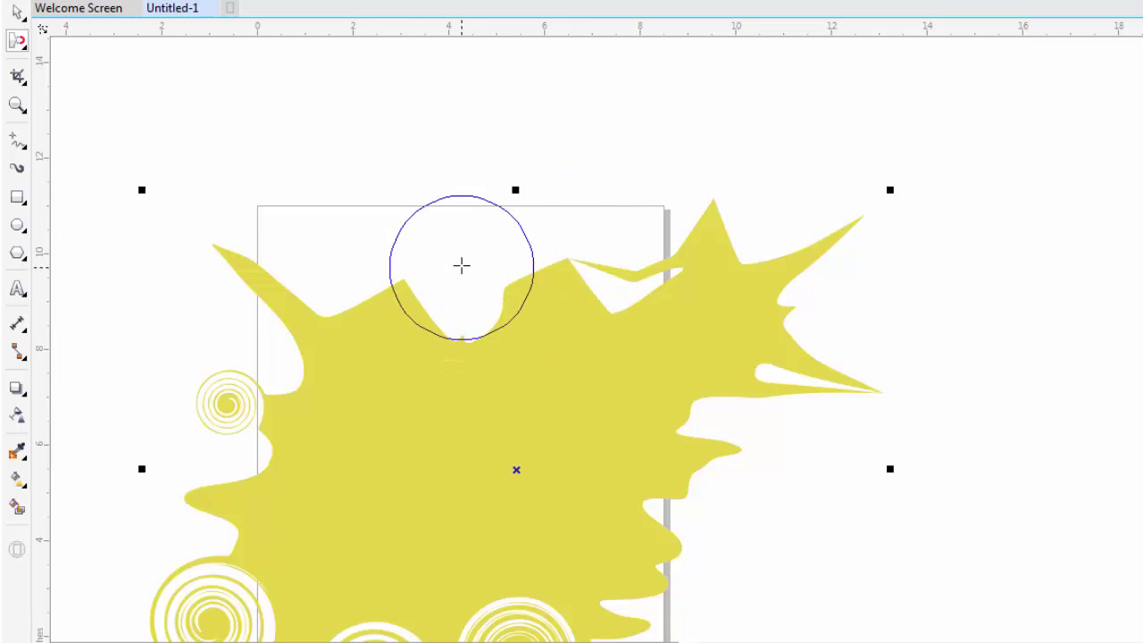
pyautogui.moveTo(456, 260); pyautogui.dragTo(462, 275)
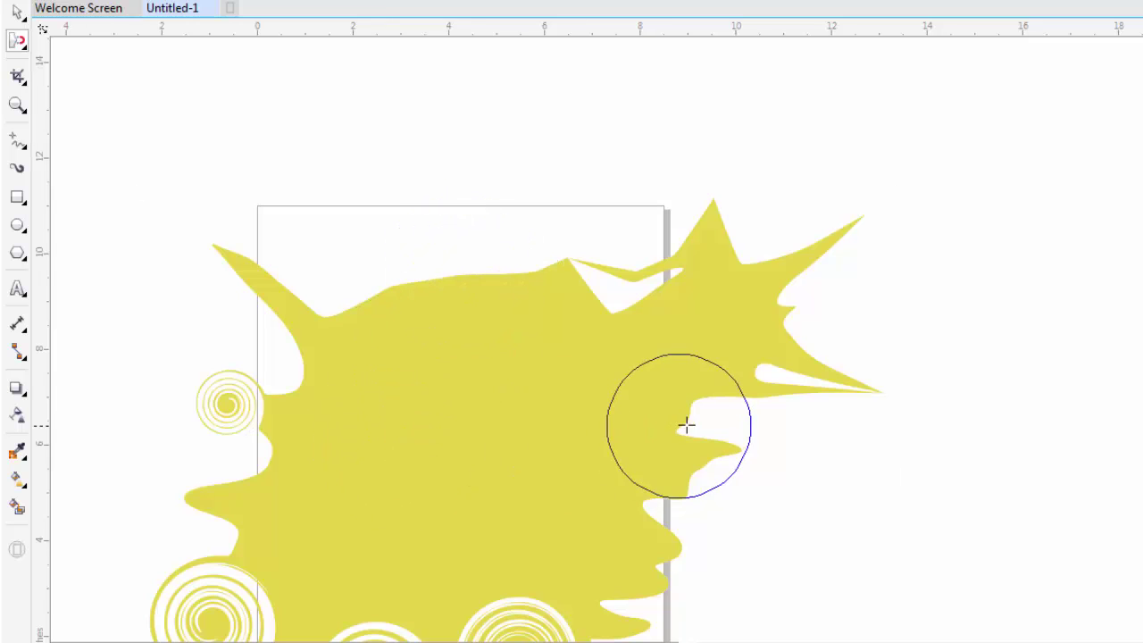
# Stretch the lower-right spike and smear the lower spirals into new shapes.
pyautogui.moveTo(760, 403)
pyautogui.mouseDown()
pyautogui.moveTo(829, 411)
pyautogui.moveTo(822, 430)
pyautogui.moveTo(721, 456)
pyautogui.moveTo(725, 471)
pyautogui.moveTo(694, 499)
pyautogui.moveTo(690, 547)
pyautogui.moveTo(819, 271)
pyautogui.mouseUp()
pyautogui.moveTo(738, 407)
pyautogui.mouseDown()
pyautogui.moveTo(740, 395)
pyautogui.moveTo(719, 430)
pyautogui.moveTo(681, 438)
pyautogui.moveTo(653, 472)
pyautogui.moveTo(628, 408)
pyautogui.moveTo(632, 434)
pyautogui.moveTo(670, 436)
pyautogui.moveTo(688, 472)
pyautogui.moveTo(643, 452)
pyautogui.moveTo(633, 464)
pyautogui.moveTo(873, 370)
pyautogui.mouseUp()
pyautogui.moveTo(741, 358)
pyautogui.mouseDown()
pyautogui.moveTo(721, 351)
pyautogui.moveTo(719, 378)
pyautogui.moveTo(689, 420)
pyautogui.moveTo(674, 421)
pyautogui.mouseUp()
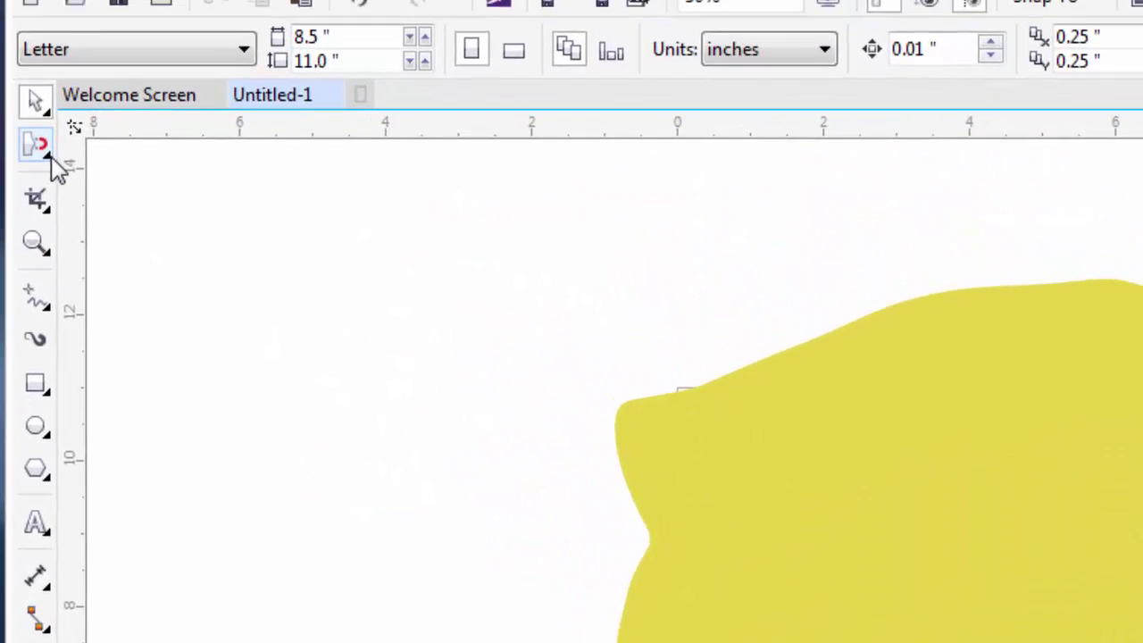
# Use Repel to notch the left side, remove the upper lump, carve a channel and push in the right edge.
pyautogui.click(49, 161)
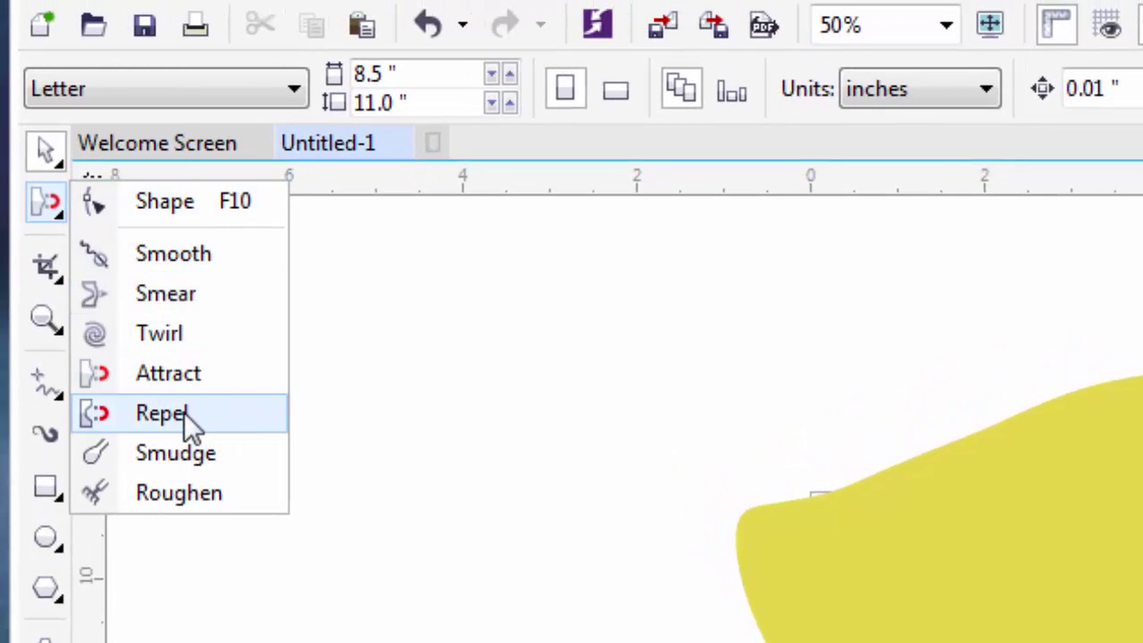
pyautogui.click(182, 412)
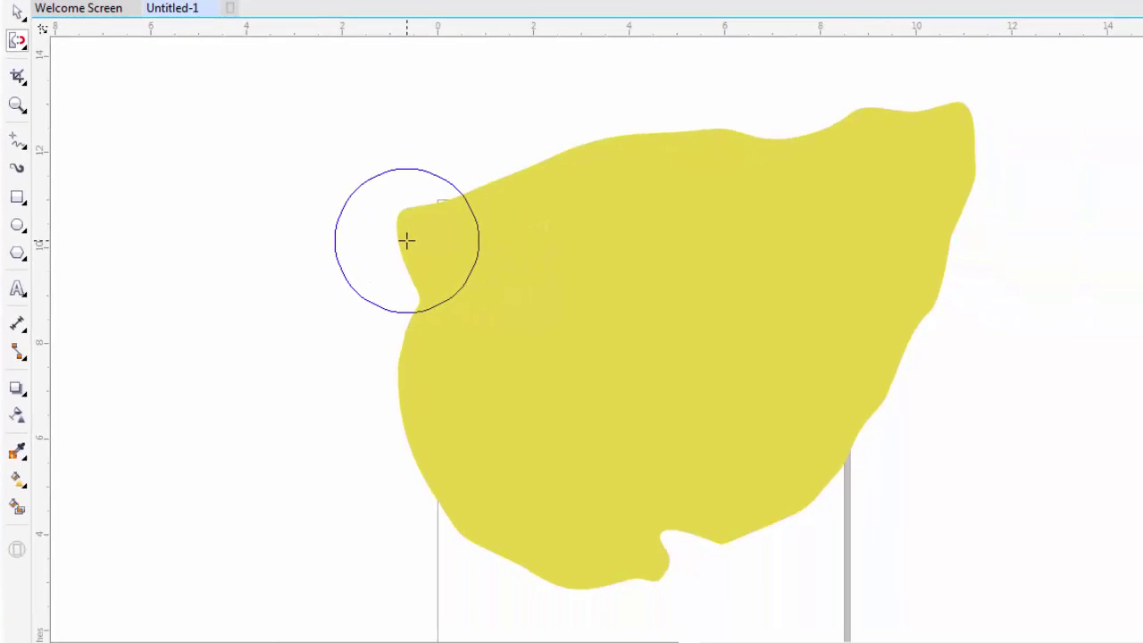
pyautogui.moveTo(407, 239)
pyautogui.mouseDown()
pyautogui.moveTo(395, 229)
pyautogui.moveTo(365, 248)
pyautogui.moveTo(323, 336)
pyautogui.moveTo(369, 298)
pyautogui.moveTo(462, 347)
pyautogui.moveTo(511, 282)
pyautogui.moveTo(396, 333)
pyautogui.mouseUp()
pyautogui.moveTo(399, 295)
pyautogui.mouseDown()
pyautogui.moveTo(349, 254)
pyautogui.moveTo(339, 212)
pyautogui.moveTo(403, 189)
pyautogui.moveTo(334, 217)
pyautogui.moveTo(302, 256)
pyautogui.moveTo(286, 187)
pyautogui.moveTo(341, 149)
pyautogui.moveTo(393, 142)
pyautogui.moveTo(427, 285)
pyautogui.mouseUp()
pyautogui.moveTo(202, 370)
pyautogui.mouseDown()
pyautogui.moveTo(209, 218)
pyautogui.moveTo(276, 126)
pyautogui.moveTo(323, 104)
pyautogui.moveTo(383, 103)
pyautogui.moveTo(449, 150)
pyautogui.moveTo(487, 201)
pyautogui.moveTo(500, 320)
pyautogui.moveTo(419, 345)
pyautogui.moveTo(486, 263)
pyautogui.moveTo(564, 240)
pyautogui.moveTo(609, 241)
pyautogui.moveTo(689, 270)
pyautogui.moveTo(787, 270)
pyautogui.mouseUp()
pyautogui.moveTo(977, 362)
pyautogui.mouseDown()
pyautogui.moveTo(768, 426)
pyautogui.moveTo(526, 452)
pyautogui.mouseUp()
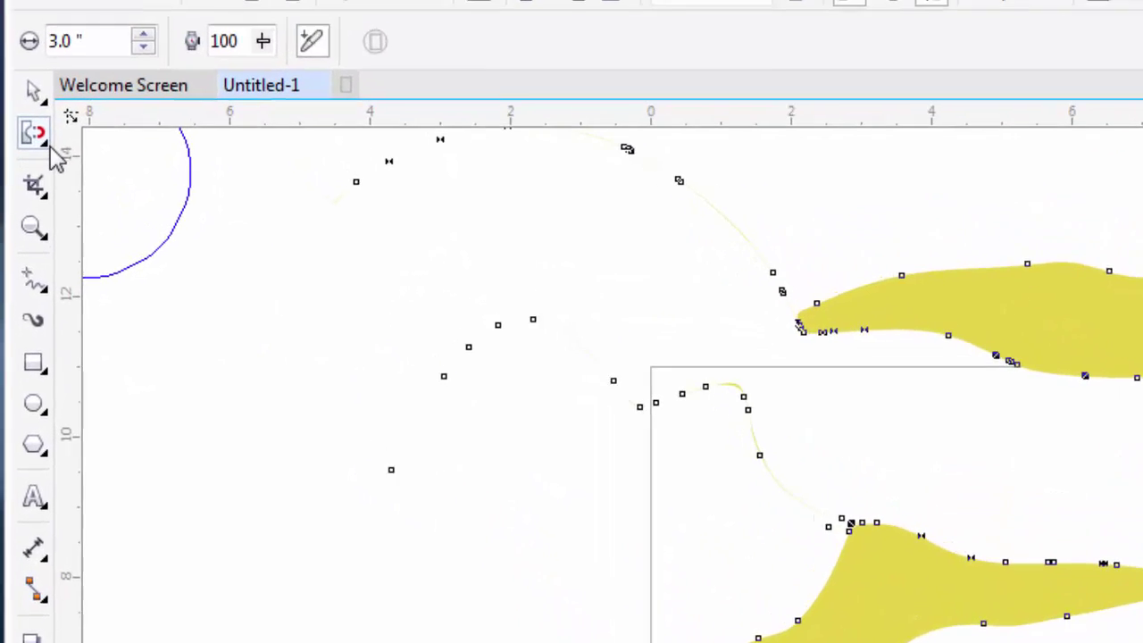
# Use Smudge to pull bulges out of the lower edges and reshape the right arm.
pyautogui.click(50, 149)
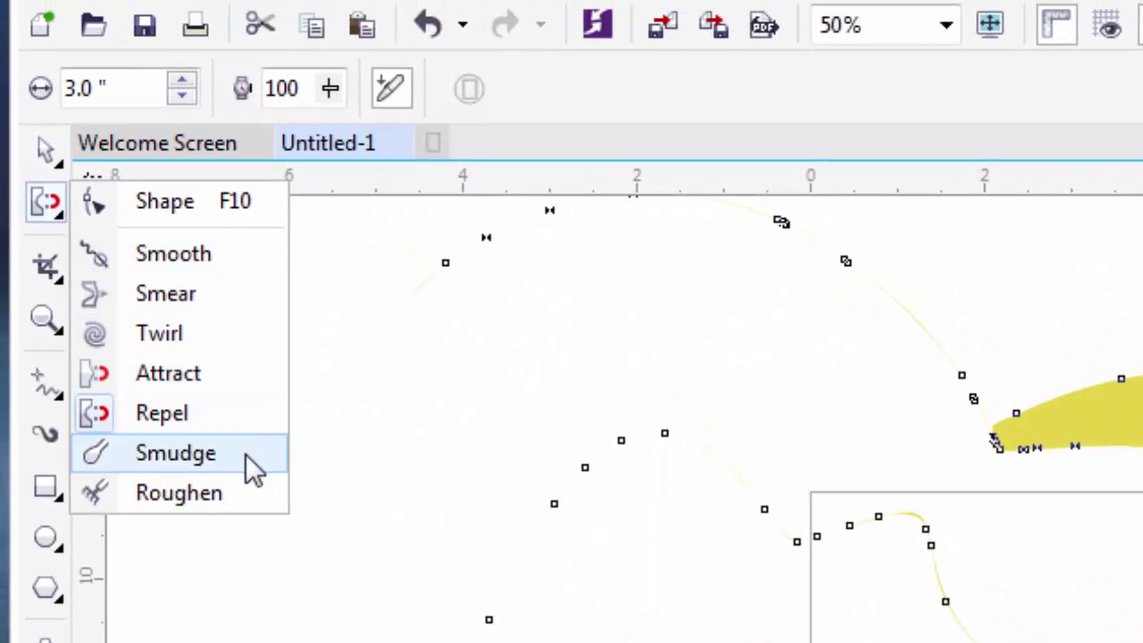
pyautogui.click(255, 468)
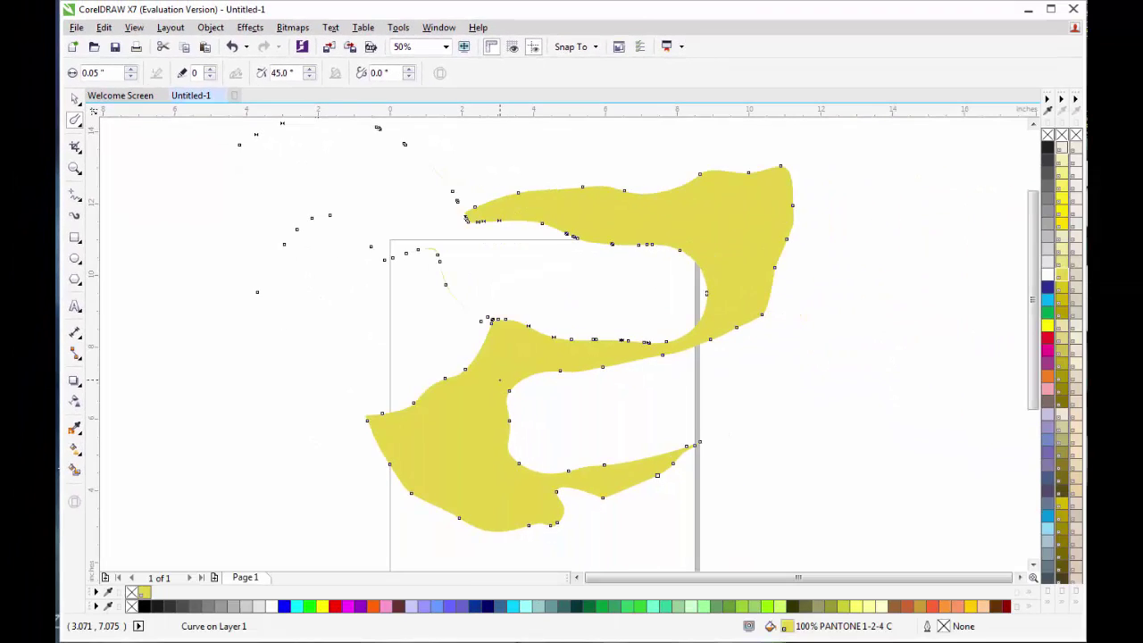
pyautogui.scroll(-3, 499, 357)
pyautogui.scroll(2, 446, 321)
pyautogui.scroll(-1, 444, 319)
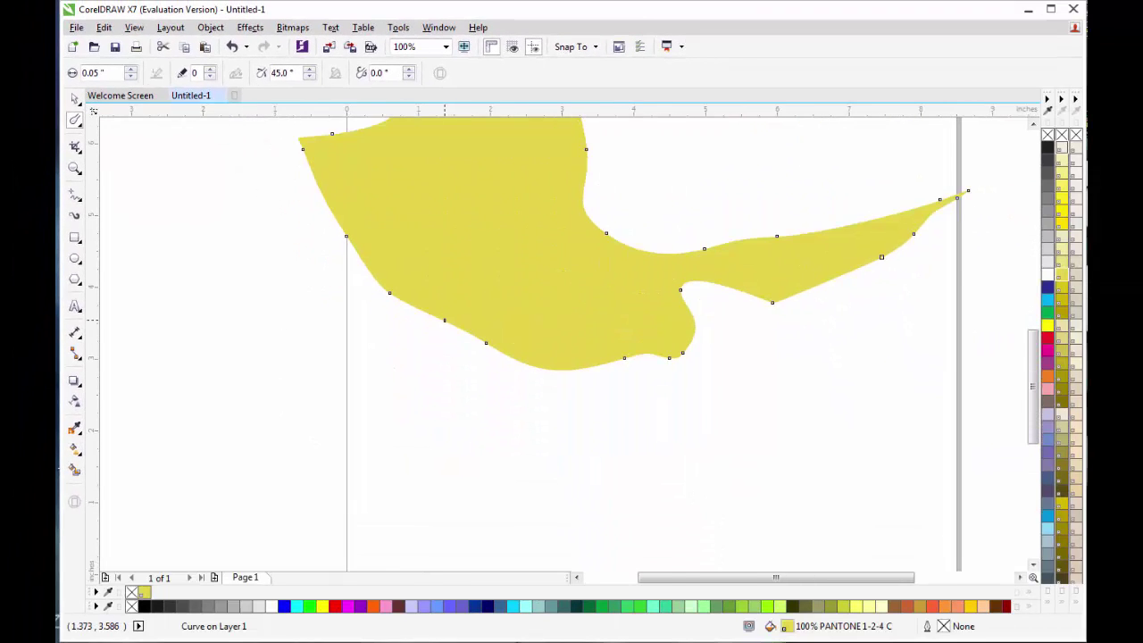
pyautogui.scroll(2, 444, 319)
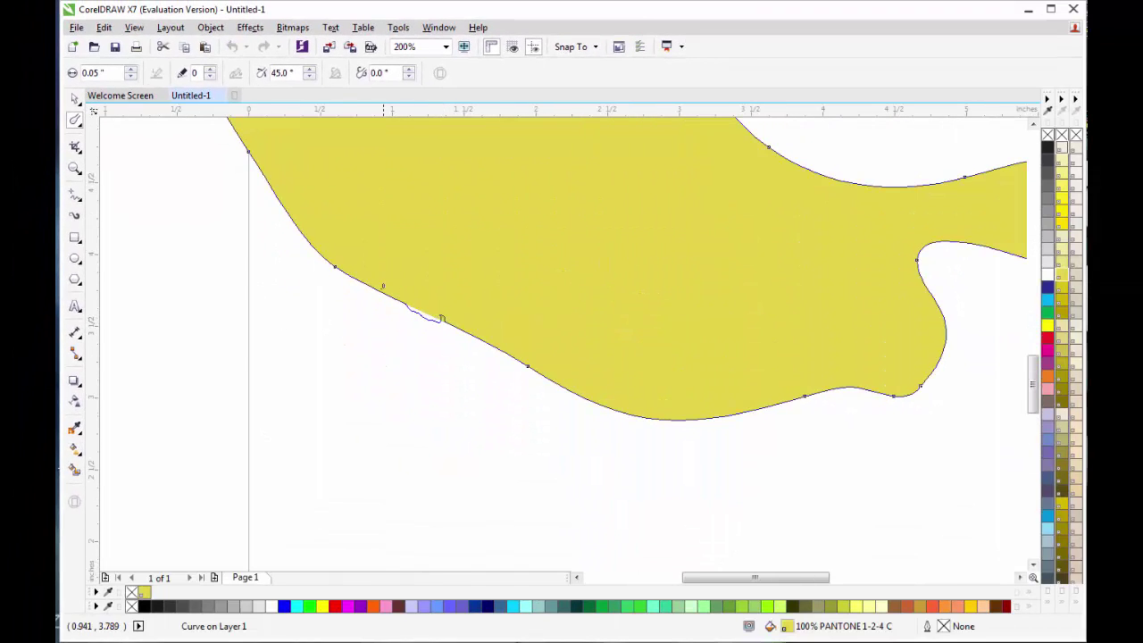
pyautogui.moveTo(441, 318); pyautogui.dragTo(443, 319)
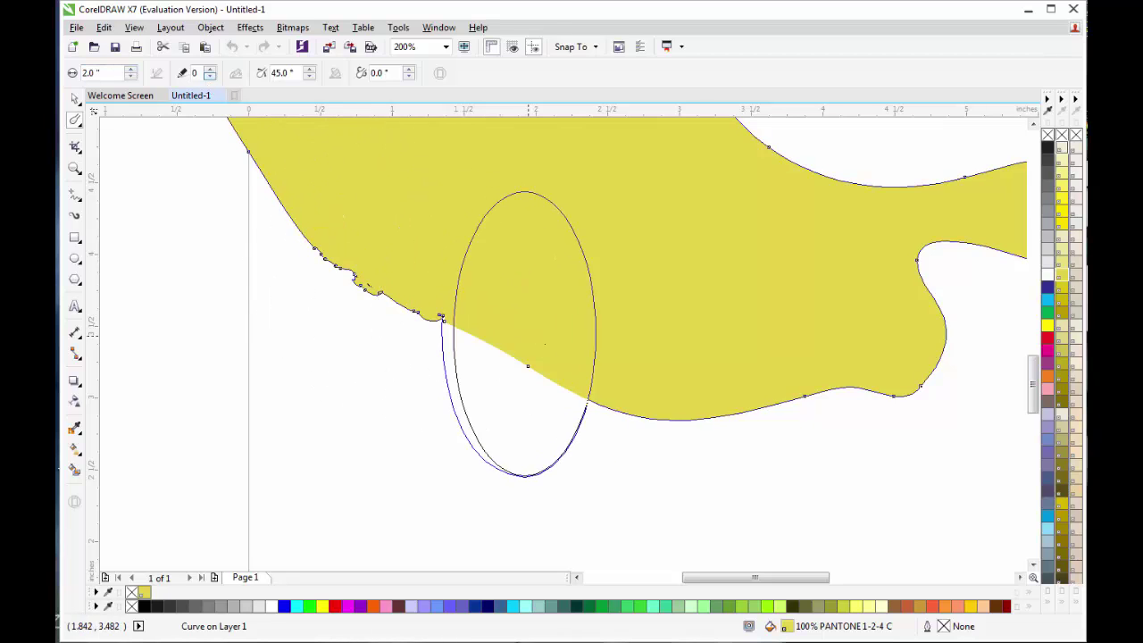
pyautogui.moveTo(542, 345)
pyautogui.mouseDown()
pyautogui.moveTo(612, 370)
pyautogui.moveTo(582, 375)
pyautogui.mouseUp()
pyautogui.scroll(-2, 600, 353)
pyautogui.hscroll(3, 595, 348)
pyautogui.moveTo(671, 301)
pyautogui.mouseDown()
pyautogui.moveTo(733, 309)
pyautogui.moveTo(790, 298)
pyautogui.moveTo(765, 357)
pyautogui.mouseUp()
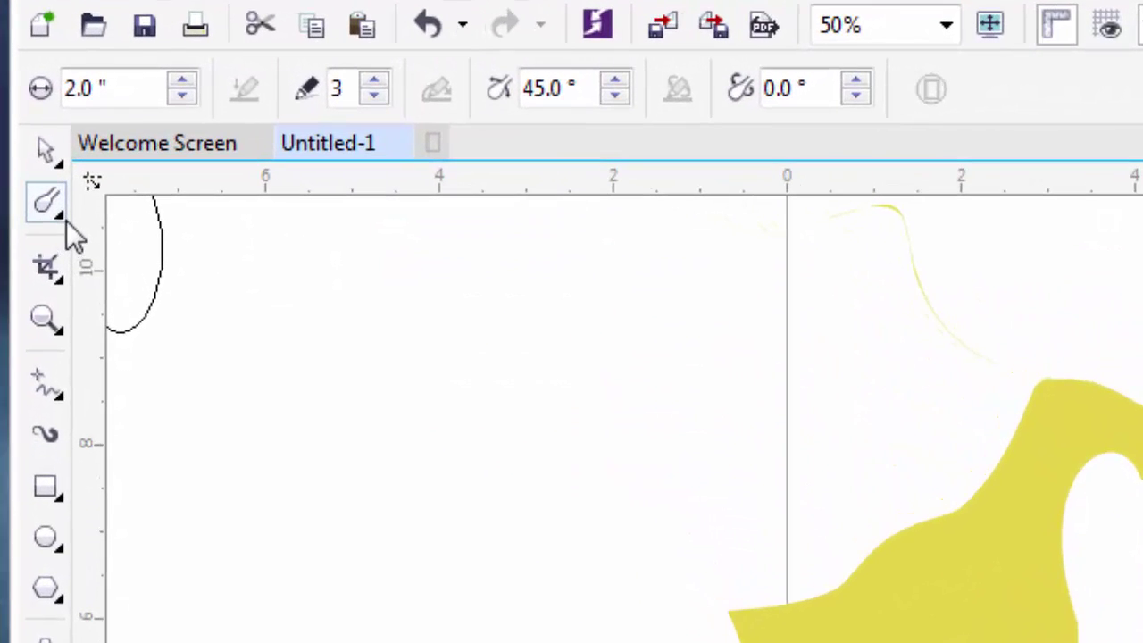
# Draw a new rectangle, delete the old smudged shape, and move the rectangle onto the page.
pyautogui.click(77, 155)
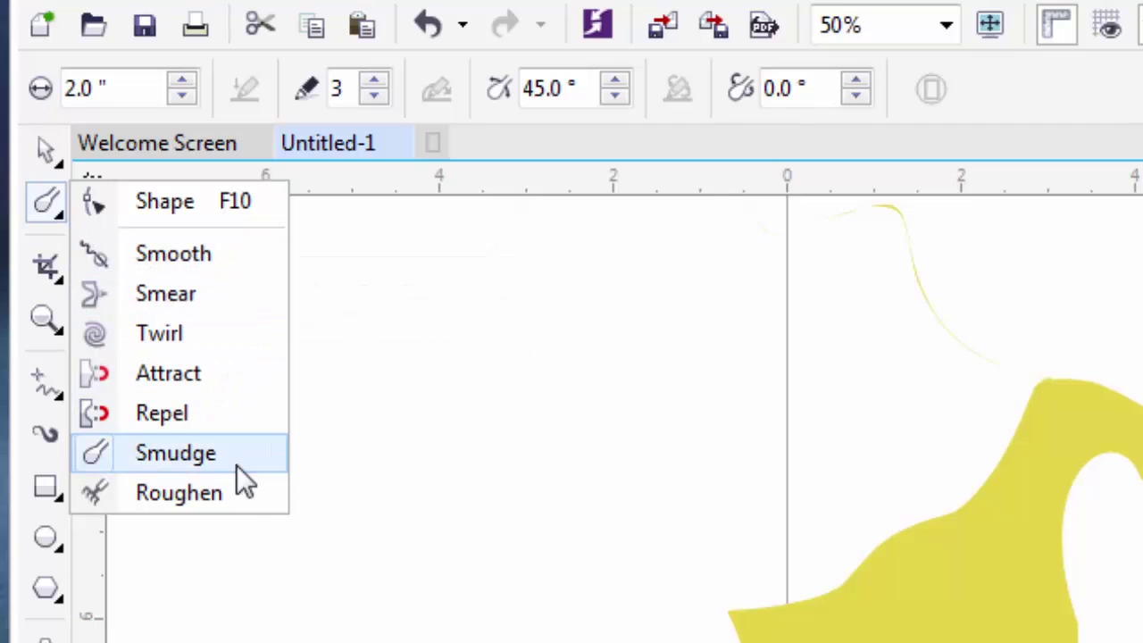
pyautogui.click(179, 493)
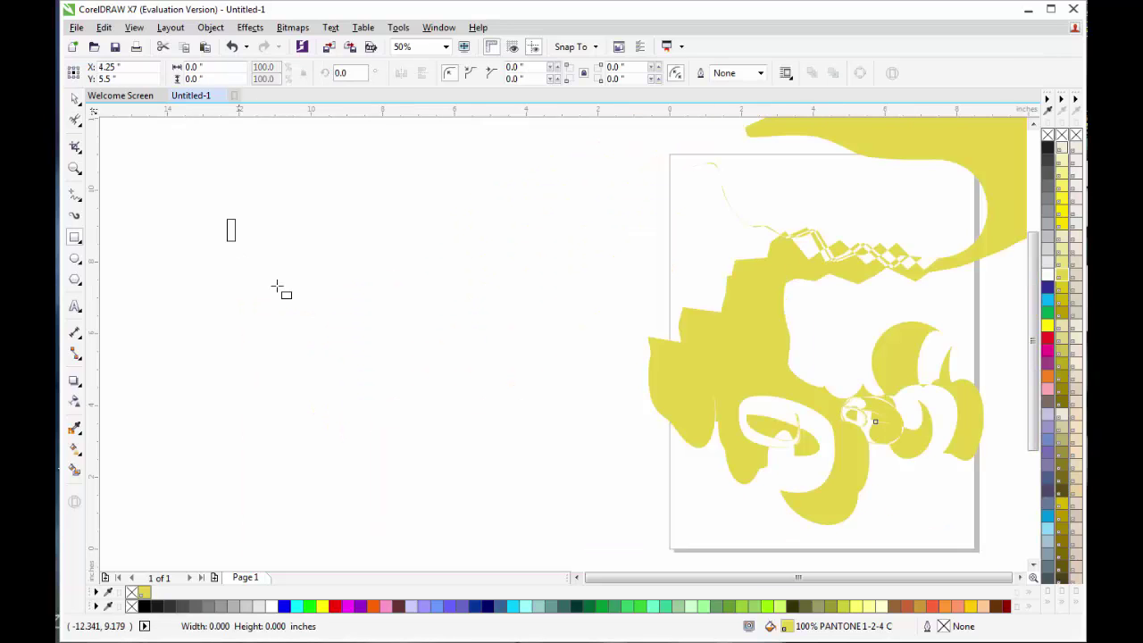
pyautogui.moveTo(227, 217); pyautogui.dragTo(555, 466)
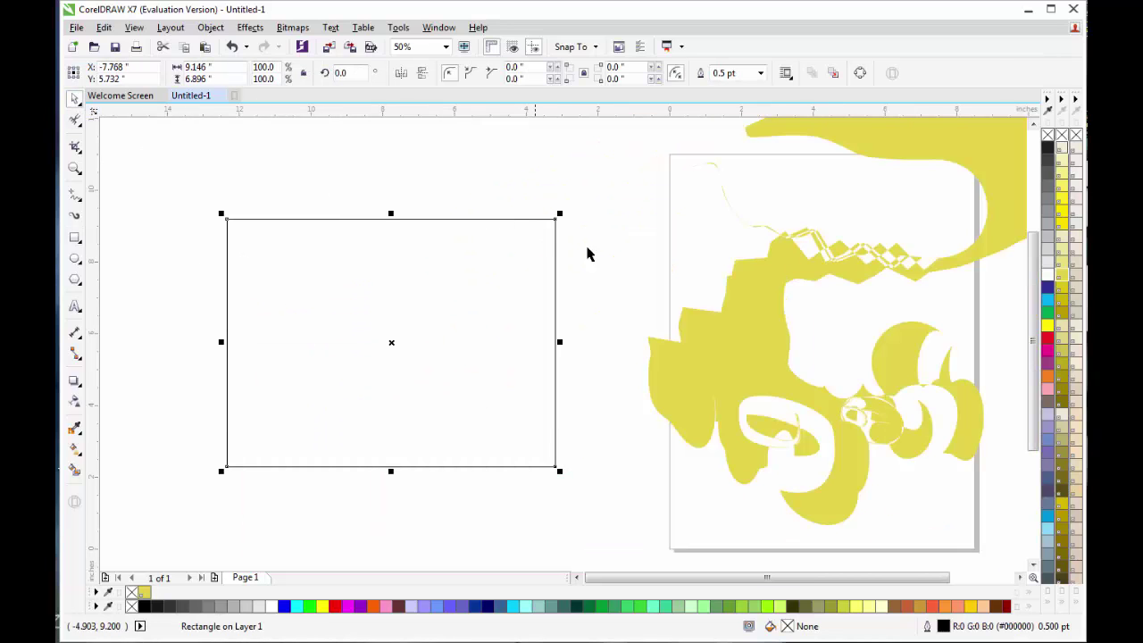
pyautogui.click(729, 297)
pyautogui.press('Delete')
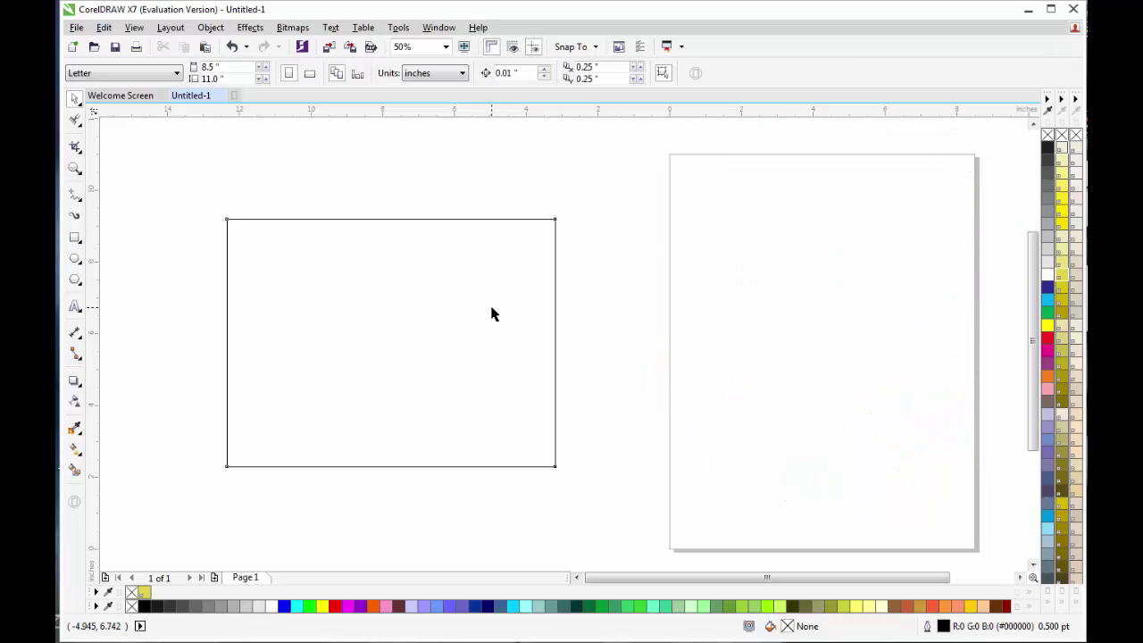
pyautogui.moveTo(492, 312); pyautogui.dragTo(807, 319)
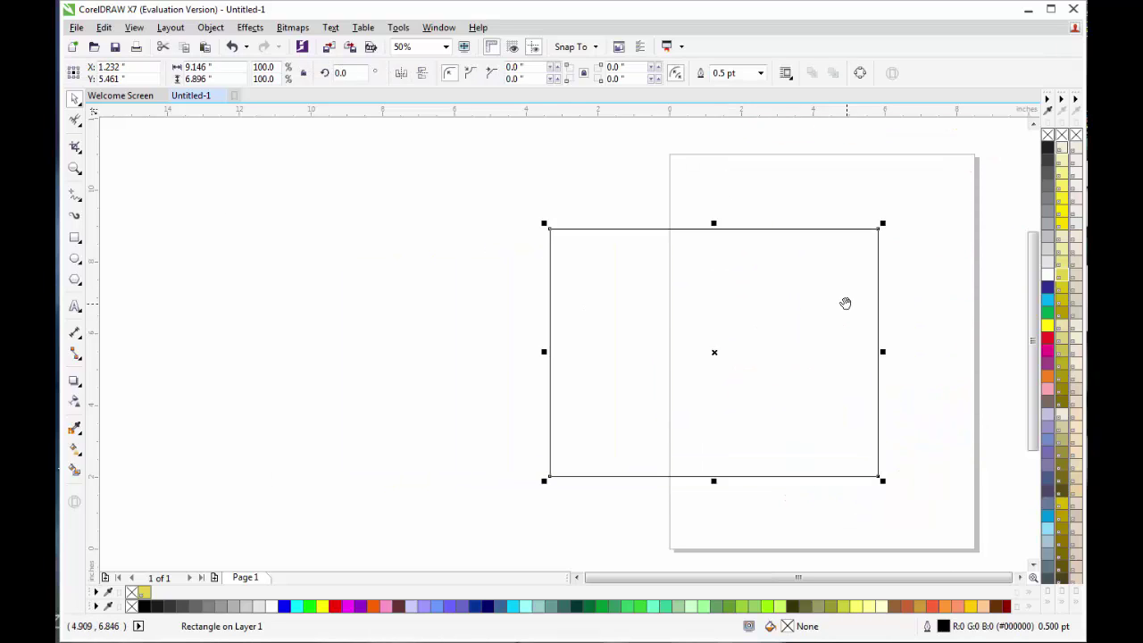
# Fill the rectangle yellow, test a Roughen stroke on its edges, then undo it.
pyautogui.click(1061, 276)
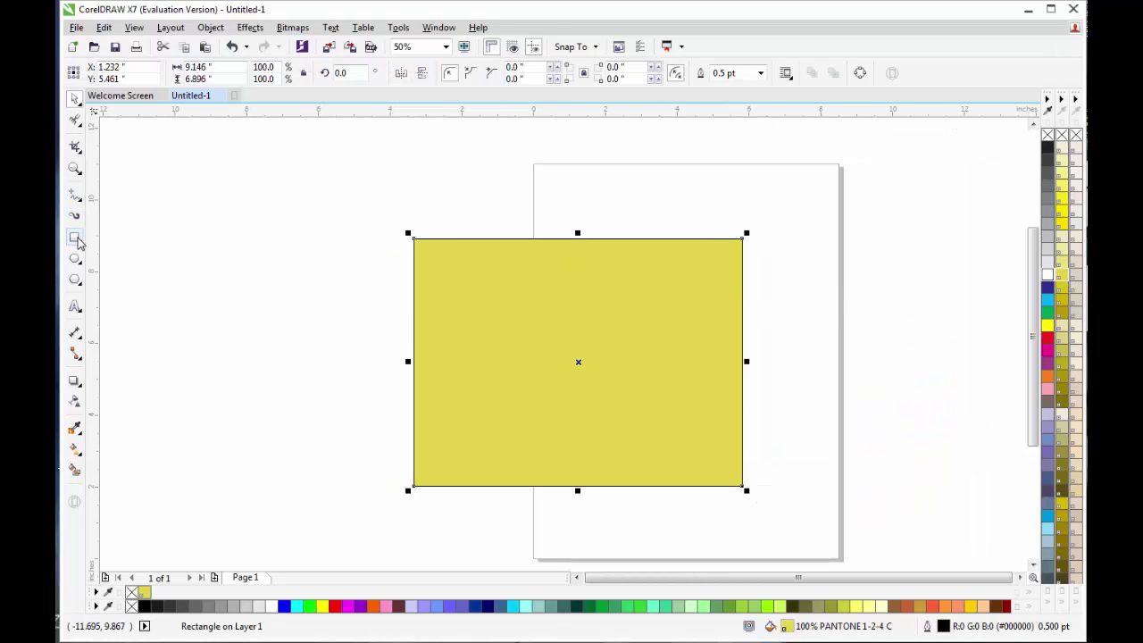
pyautogui.click(77, 120)
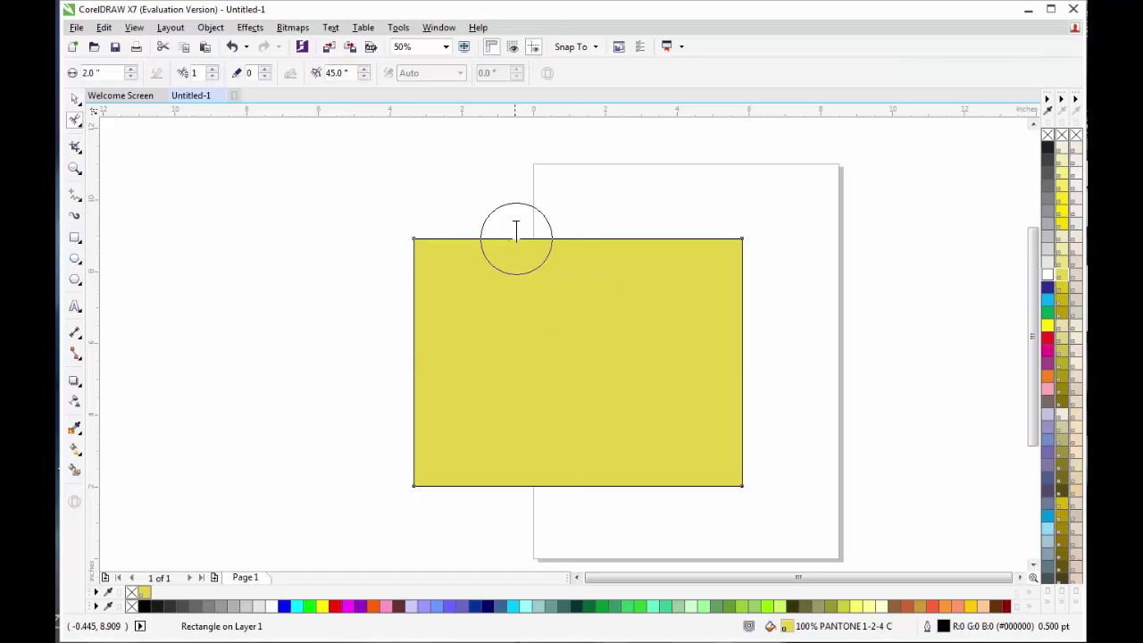
pyautogui.moveTo(431, 237)
pyautogui.mouseDown()
pyautogui.moveTo(734, 249)
pyautogui.moveTo(747, 454)
pyautogui.mouseUp()
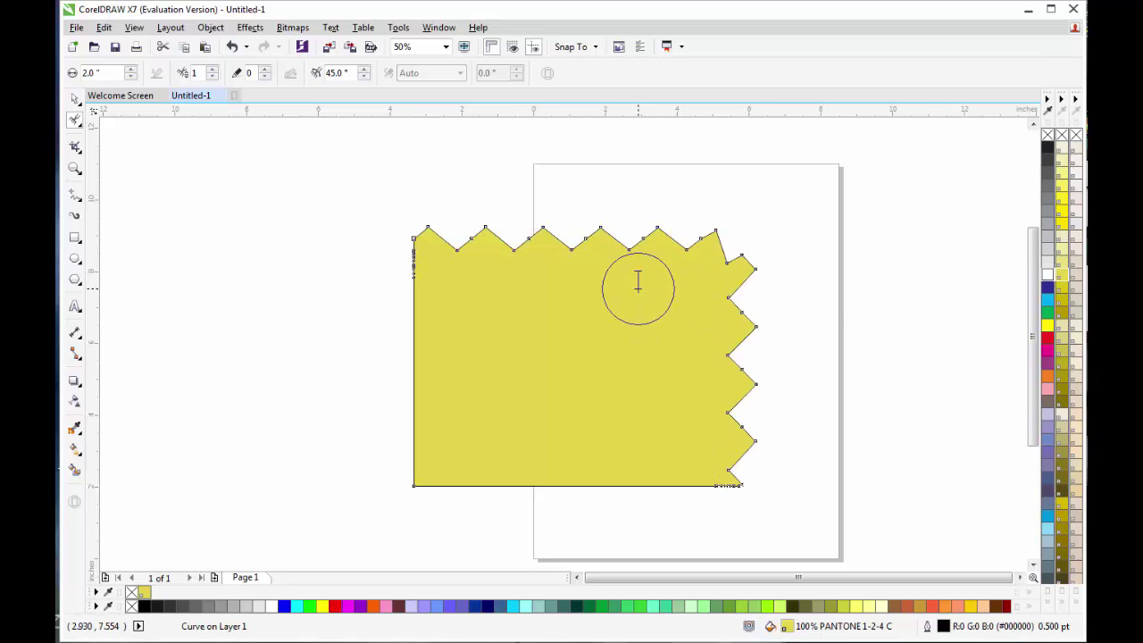
pyautogui.hotkey('ctrl', 'z')
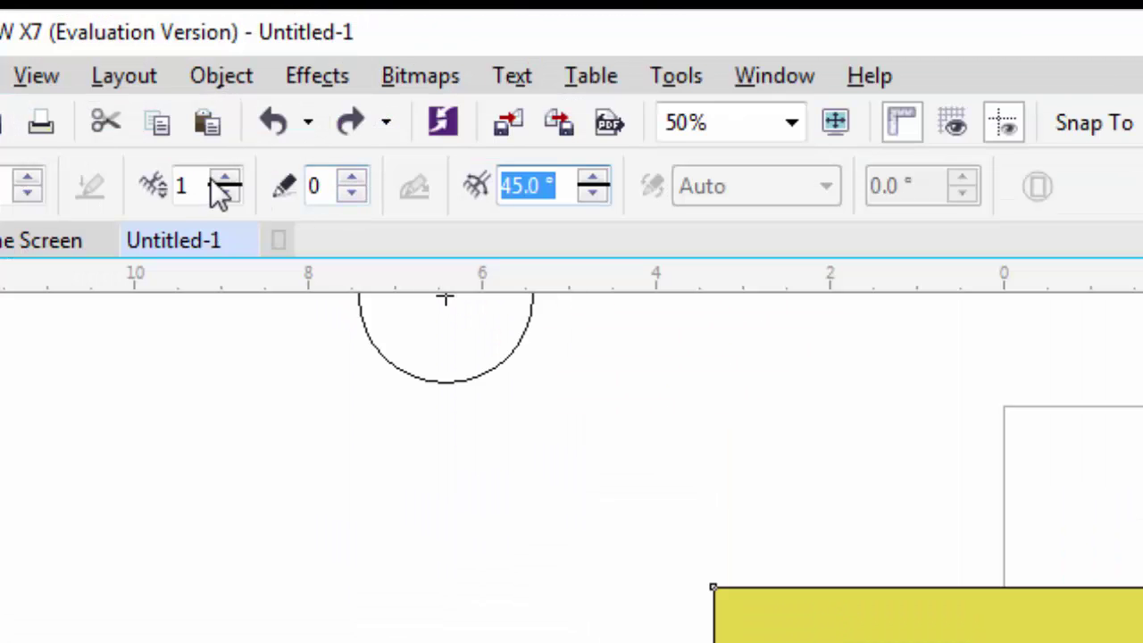
# Set Roughen's spike frequency to 9 and roughen the rectangle's edges into dense jagged spikes.
pyautogui.click(212, 69)
pyautogui.click(229, 179)
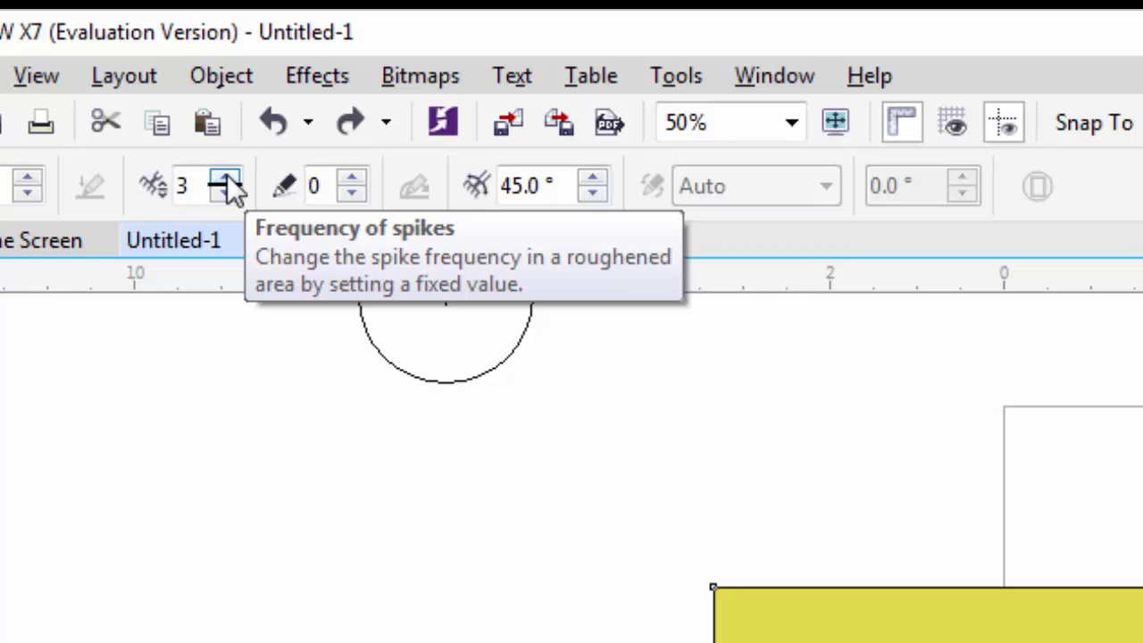
pyautogui.click(228, 179)
pyautogui.click(229, 179)
pyautogui.click(228, 179)
pyautogui.click(228, 179)
pyautogui.click(229, 179)
pyautogui.click(228, 180)
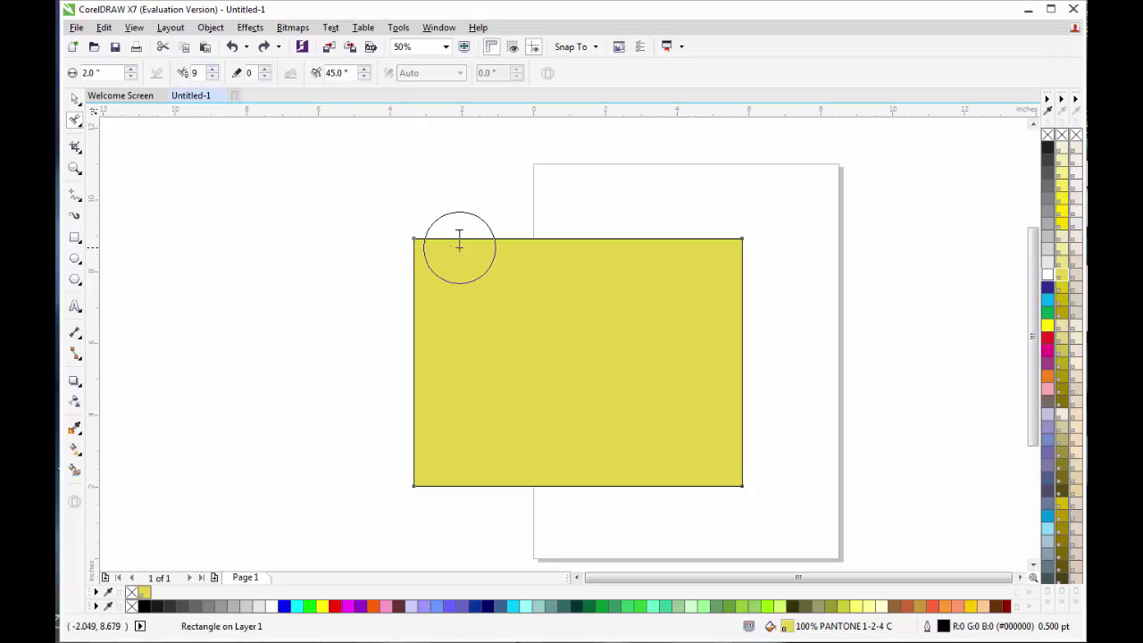
pyautogui.moveTo(459, 242)
pyautogui.mouseDown()
pyautogui.moveTo(439, 245)
pyautogui.moveTo(694, 247)
pyautogui.moveTo(732, 265)
pyautogui.moveTo(744, 454)
pyautogui.moveTo(619, 490)
pyautogui.moveTo(499, 495)
pyautogui.moveTo(416, 479)
pyautogui.moveTo(413, 330)
pyautogui.mouseUp()
# Switch to the Pick tool and delete the spiky yellow shape.
pyautogui.press('space')
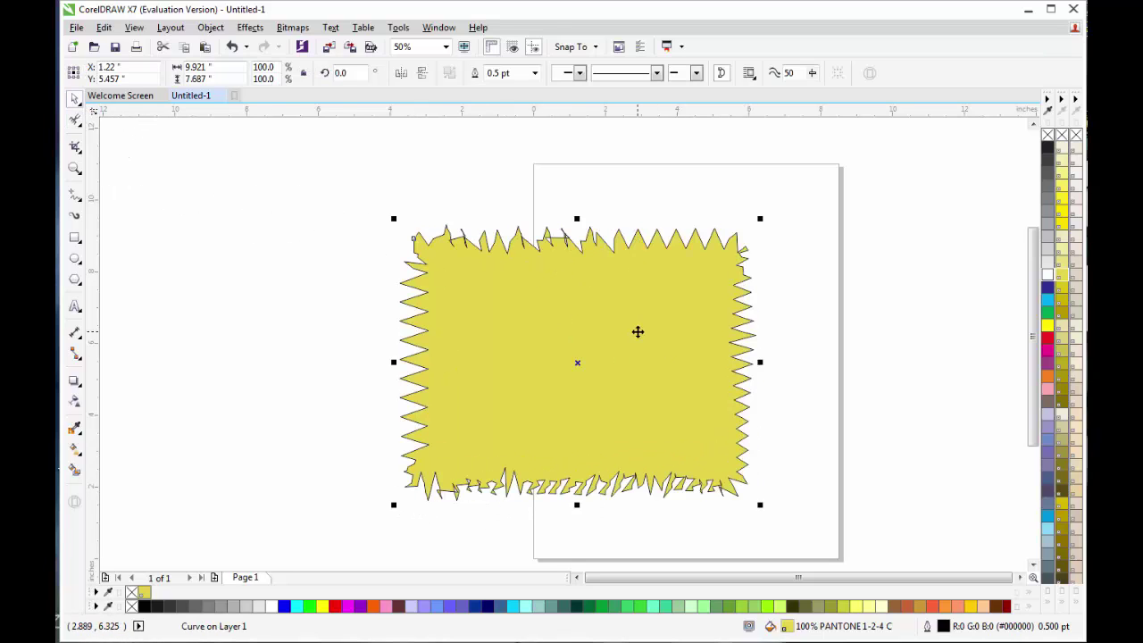
pyautogui.press('Delete')
pyautogui.hscroll(4, 684, 340)
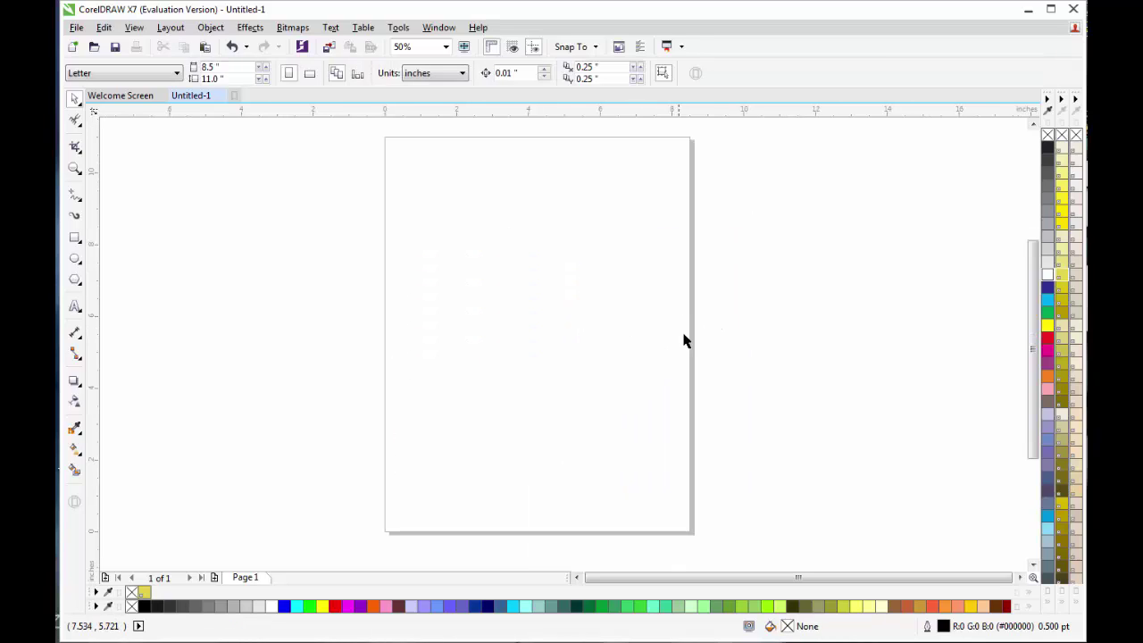